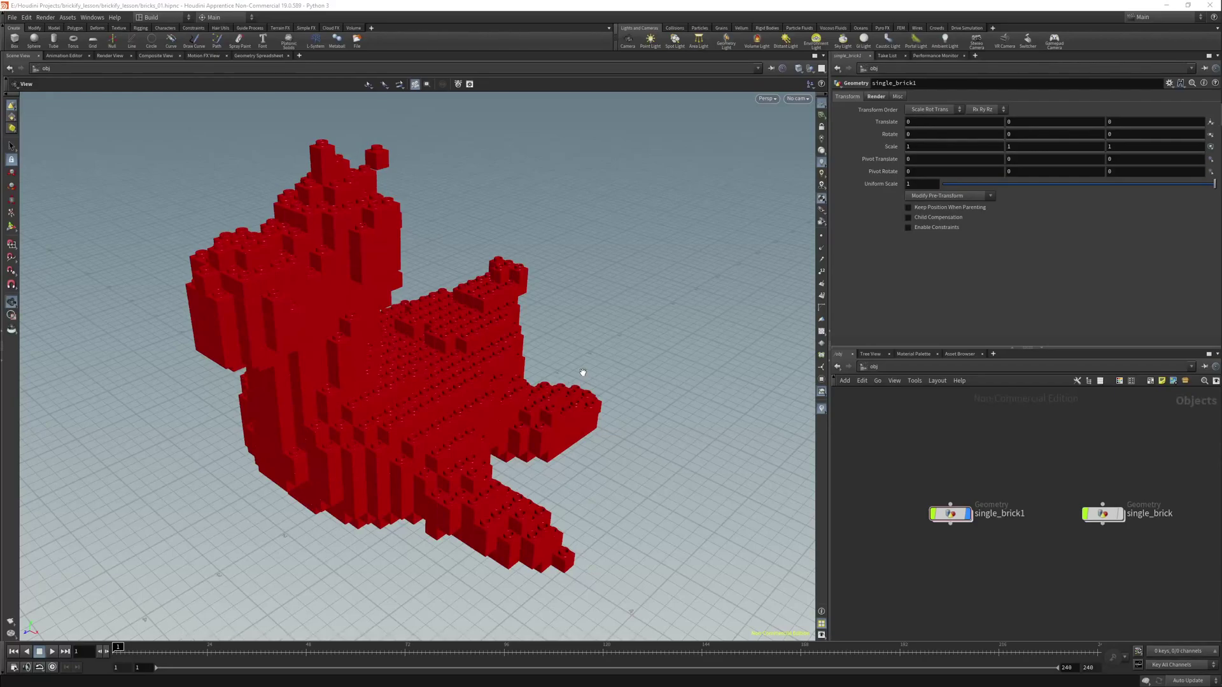
Enter single_brick1 and set the display flag on testgeometry_rubbertoy1.
left_click_drag(583, 373, 541, 390)
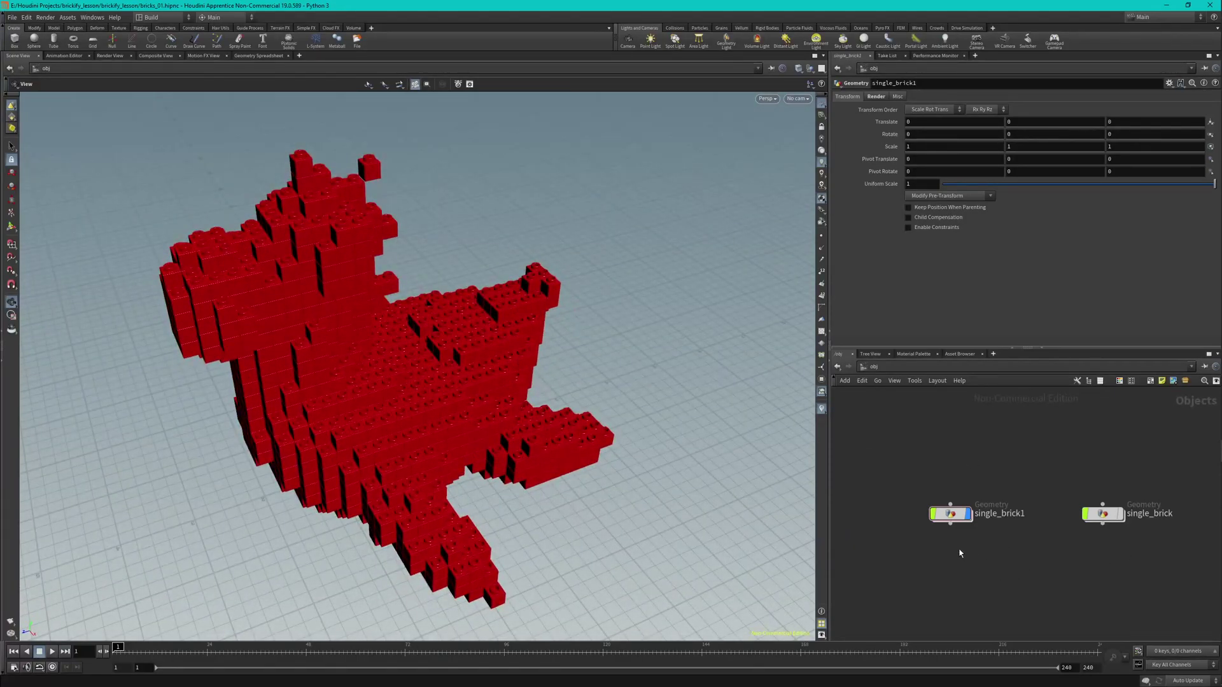
double_click(953, 516)
mouse_move(1003, 444)
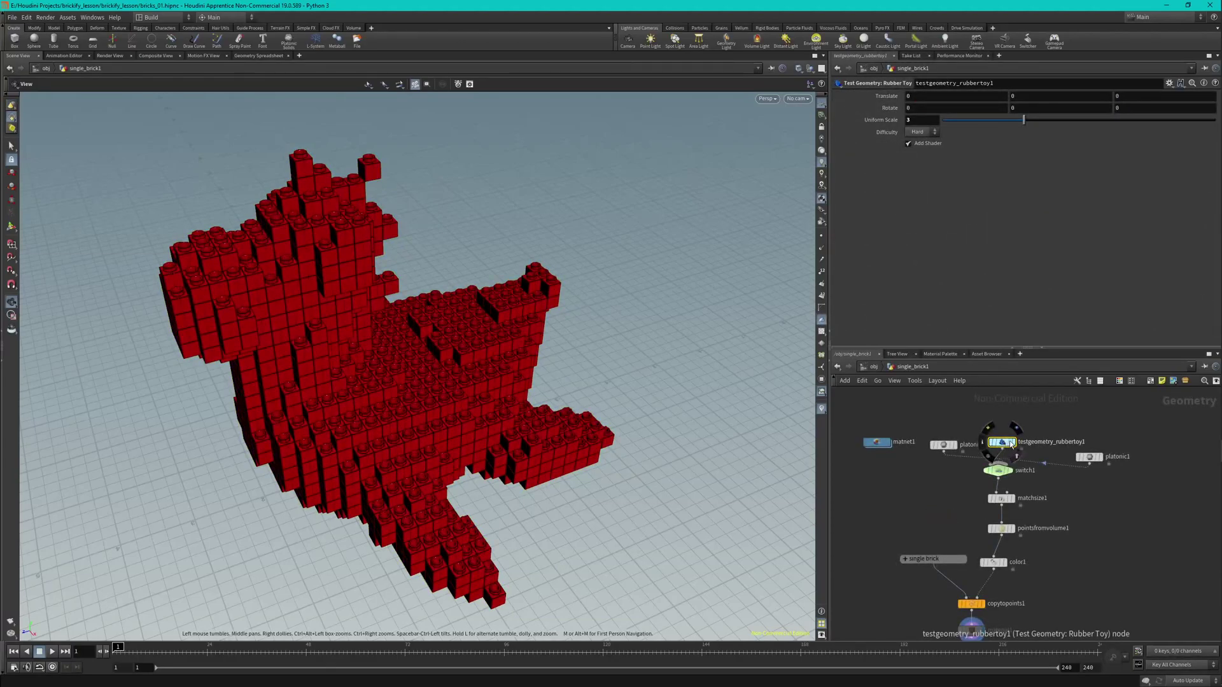
left_click(1015, 443)
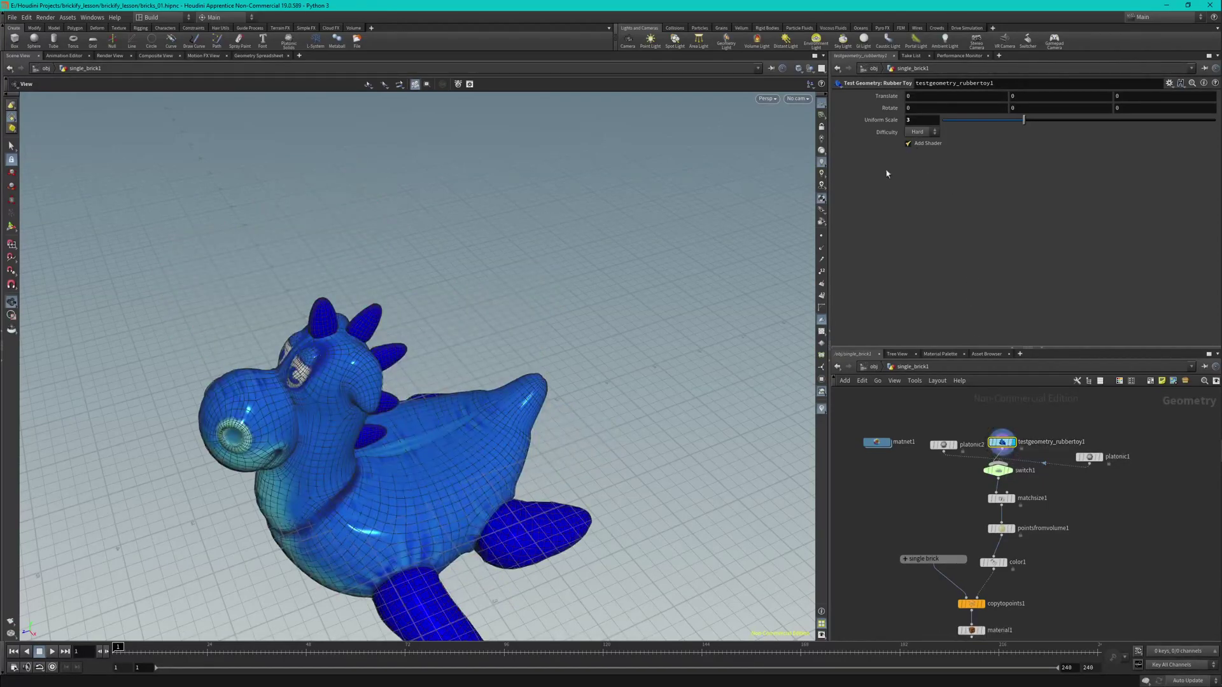
Uncheck Add Shader so the rubber toy shows in plain grey shading.
left_click_drag(540, 368, 847, 220)
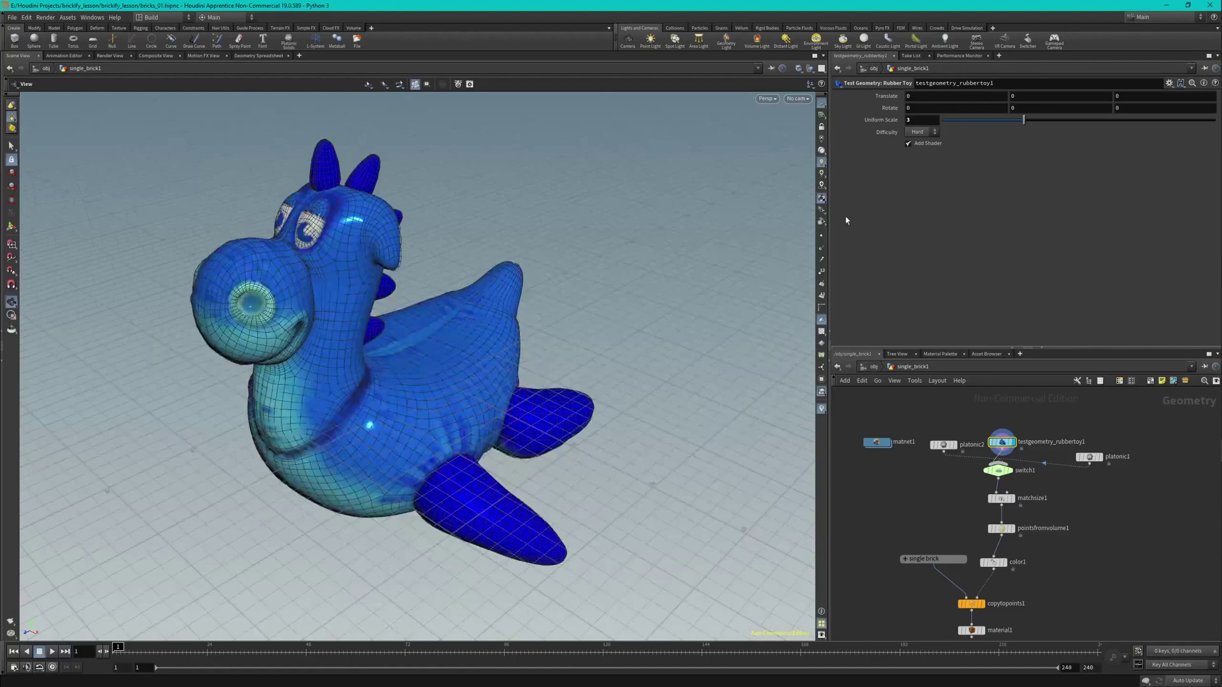
left_click(909, 144)
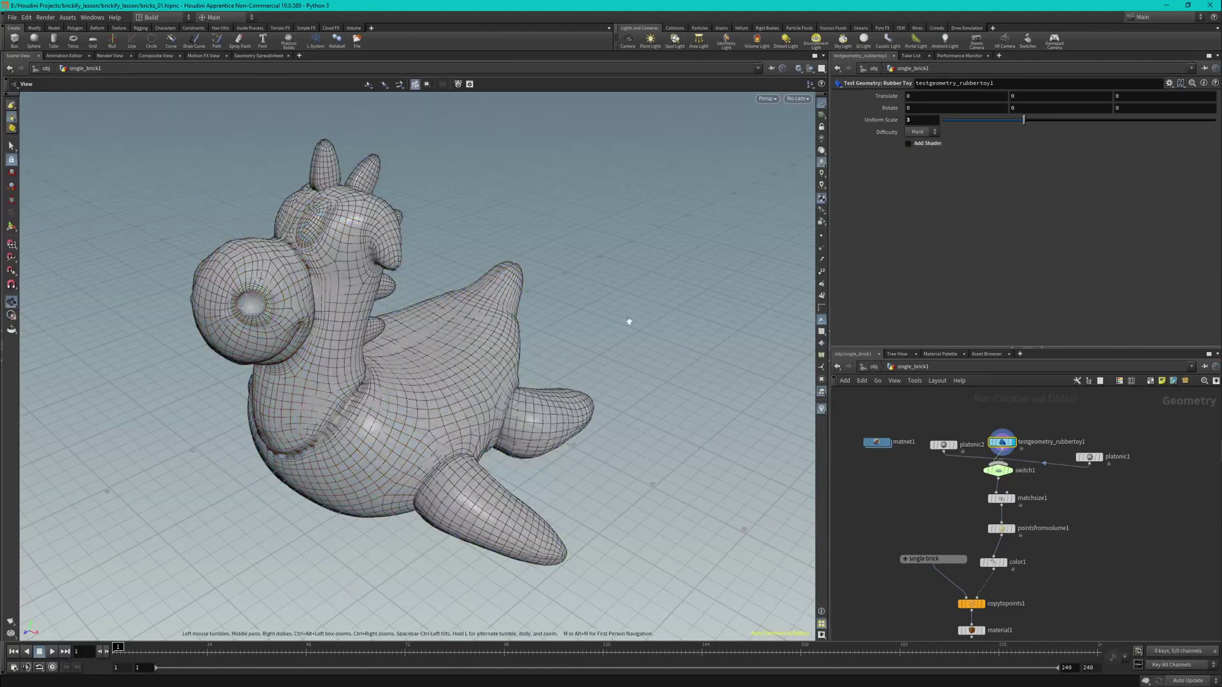
left_click(822, 331)
left_click(822, 332)
Open the Test Geometry: Rubber Toy type properties via Assets > Edit Asset Properties.
left_click(68, 18)
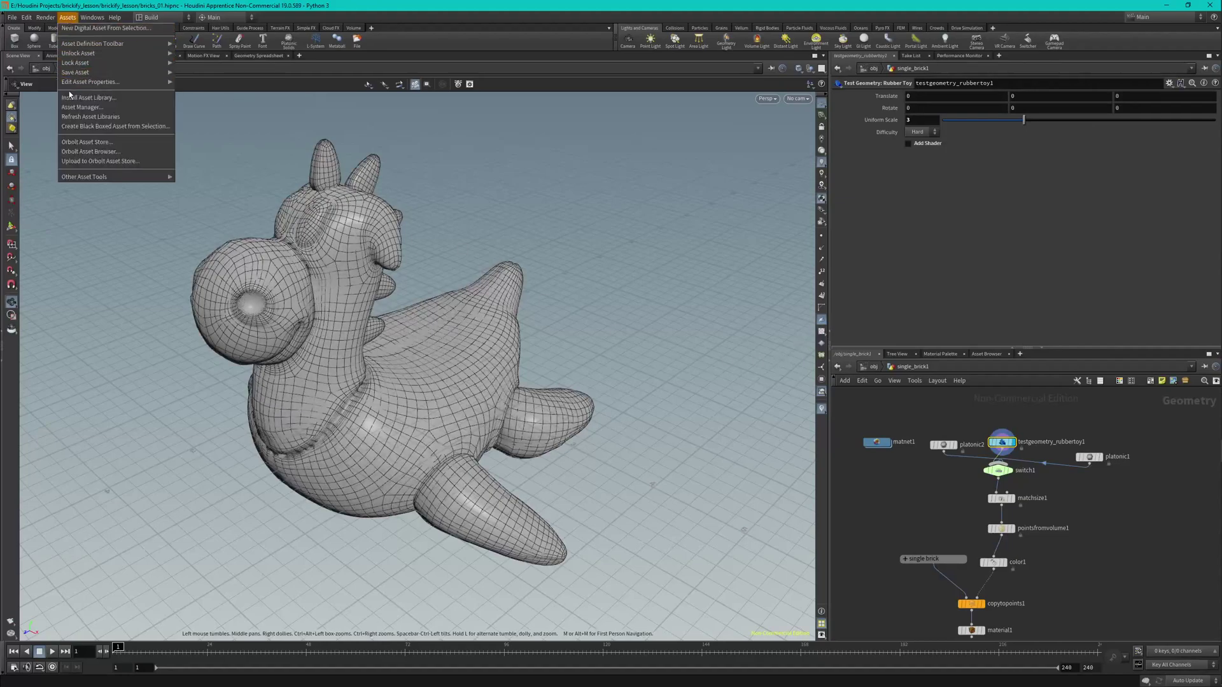
mouse_move(74, 85)
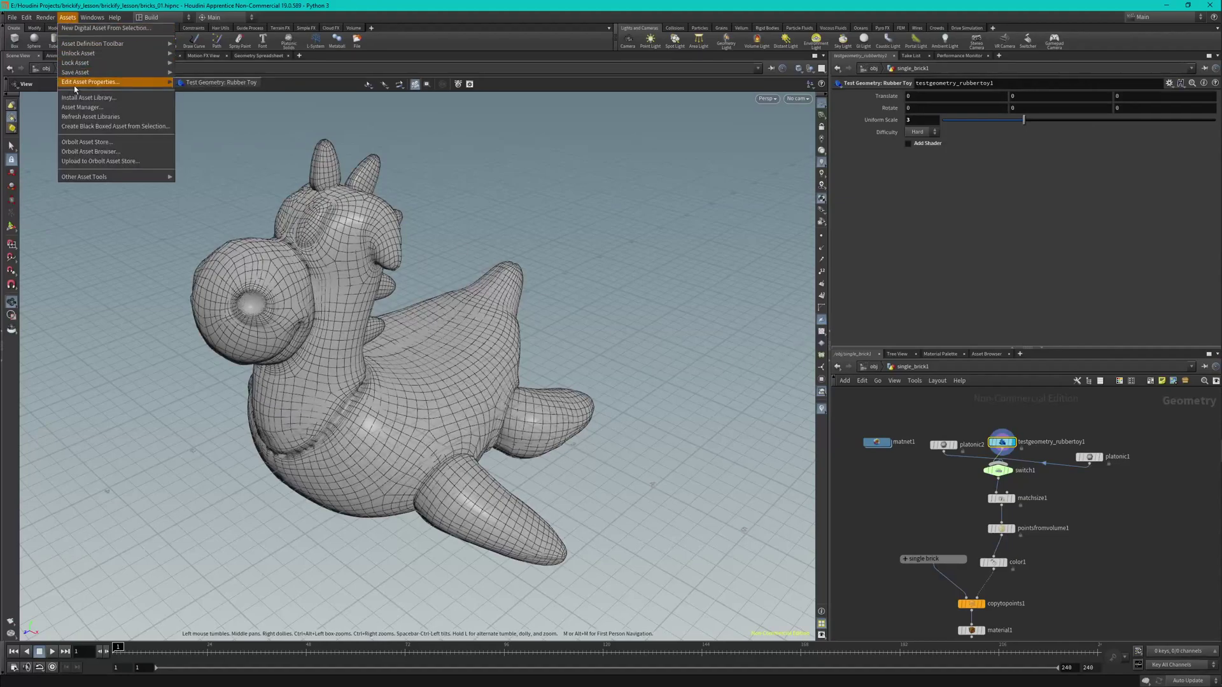
left_click(207, 83)
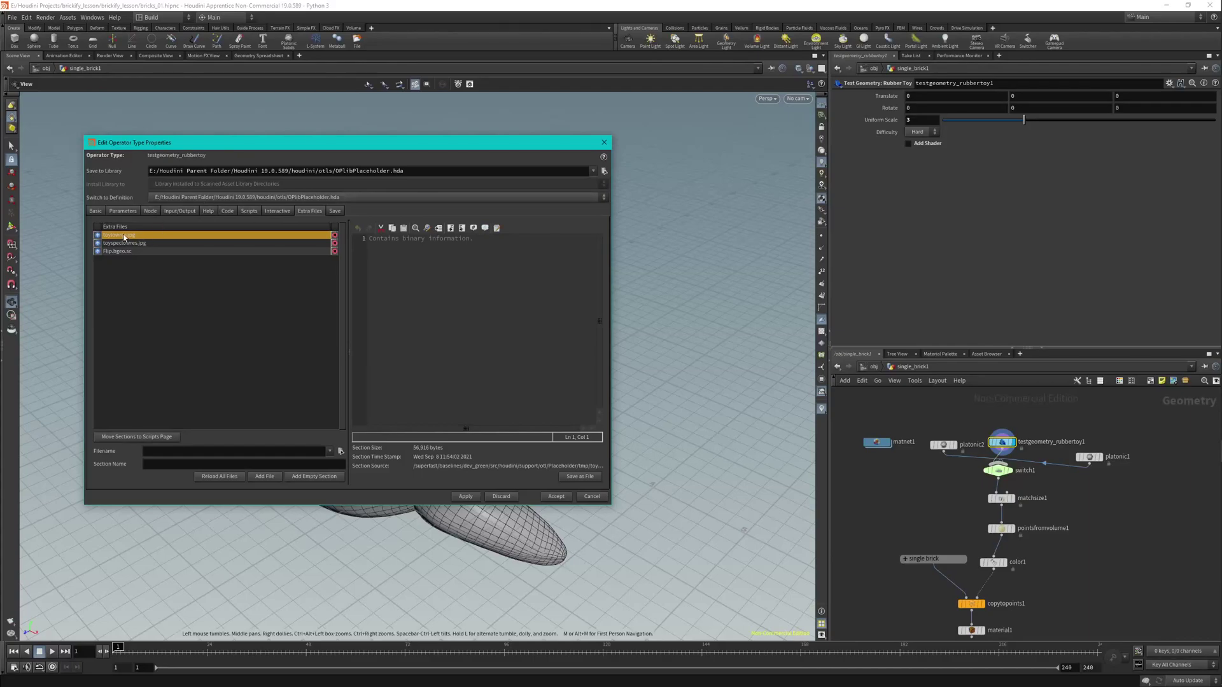
Browse the Save as File dialog to E:/Houdini Projects/brickify_lesson/brickify_lesson/tex.
left_click(578, 477)
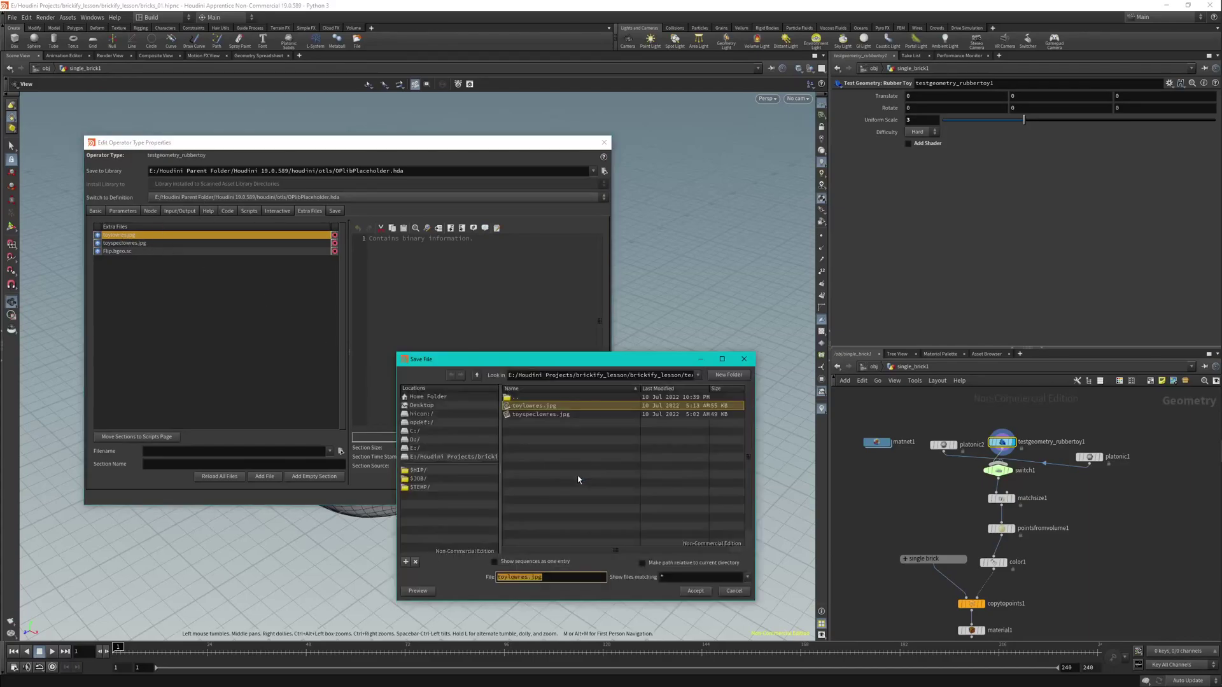
left_click(431, 449)
double_click(542, 410)
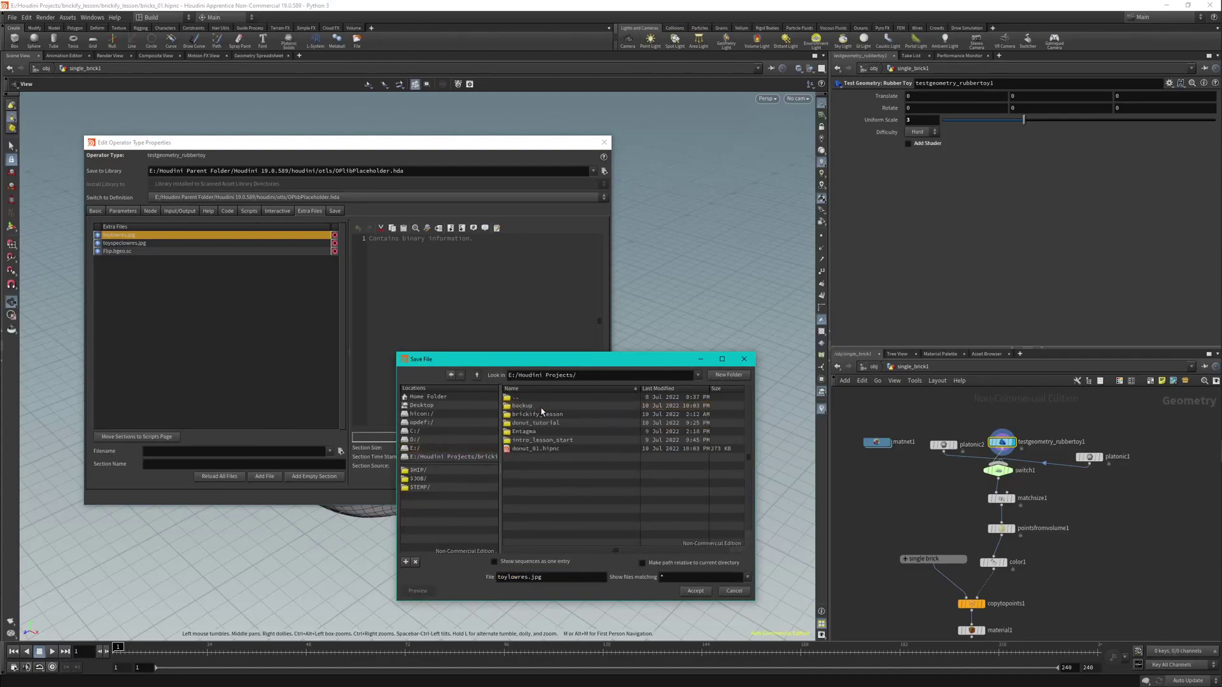
double_click(538, 412)
double_click(539, 409)
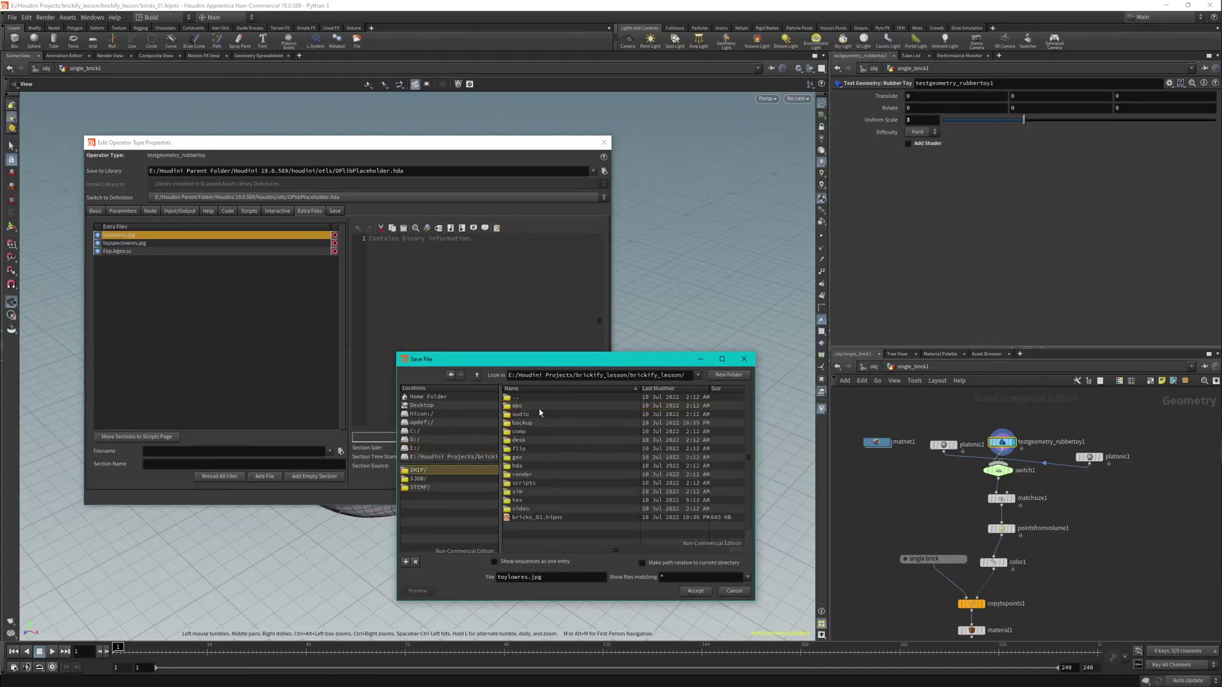
double_click(522, 502)
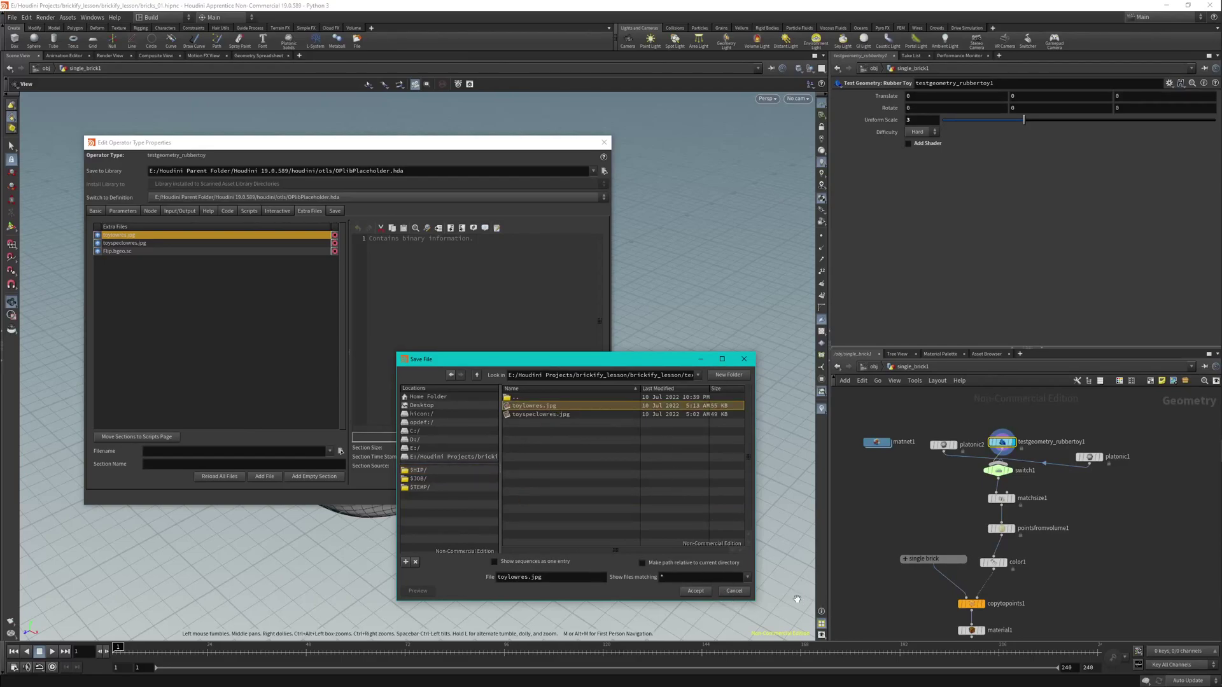
Accept saving toylowres.jpg there, dismiss the resulting error, and close the type properties.
left_click(732, 591)
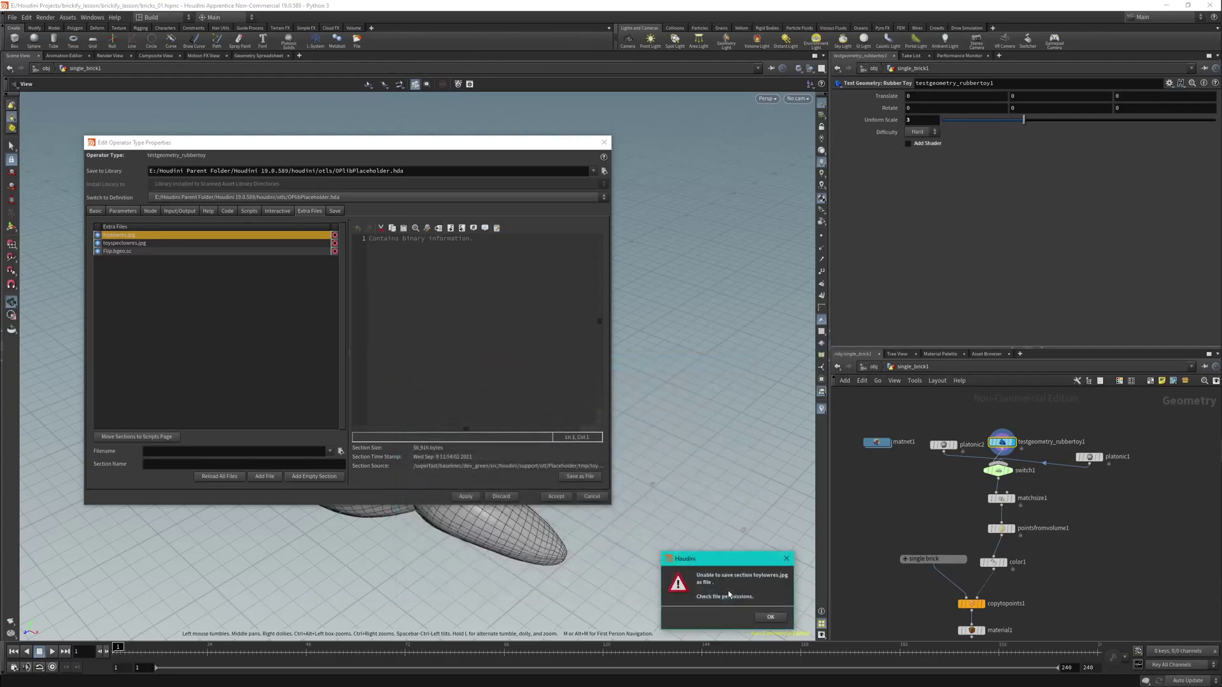
left_click(772, 617)
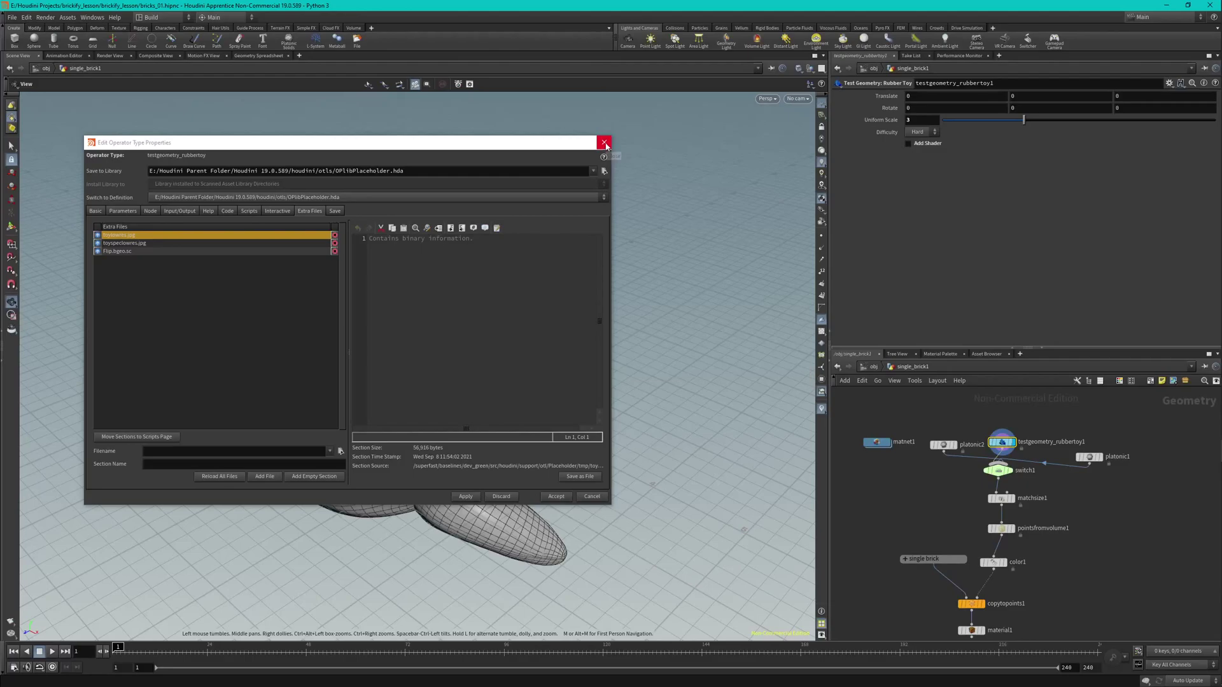
left_click(604, 143)
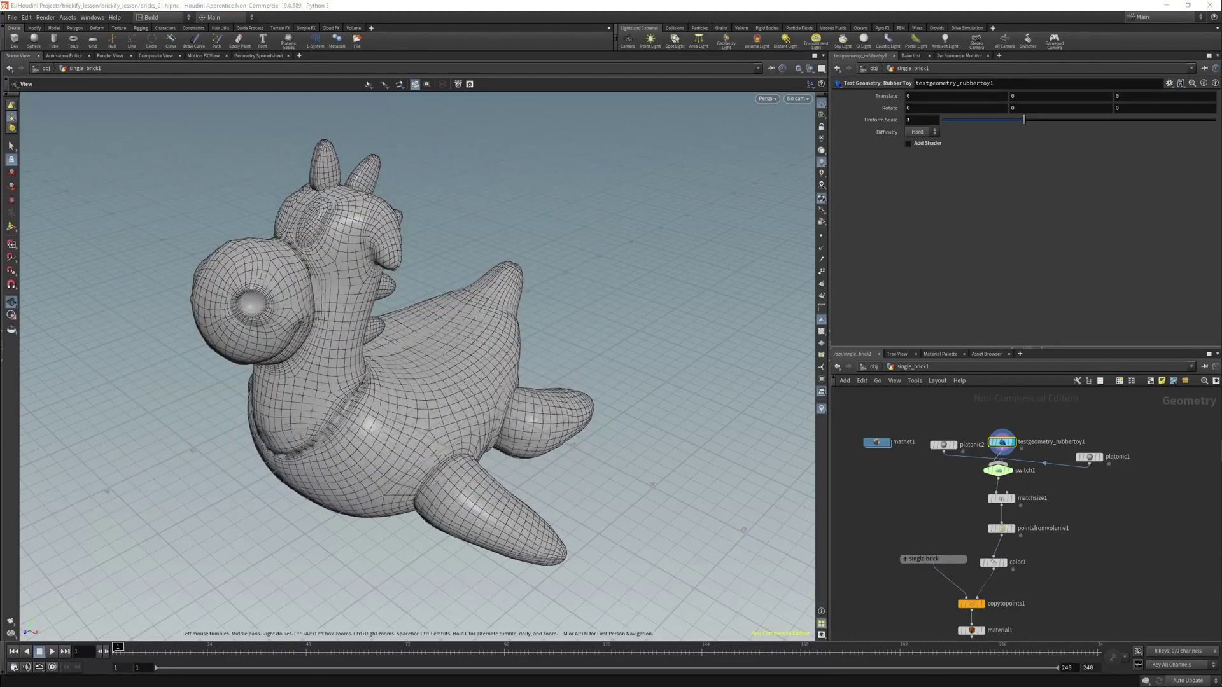
Add an Attribute VOP node, attribvop1, to the single_brick1 network.
left_click(1147, 506)
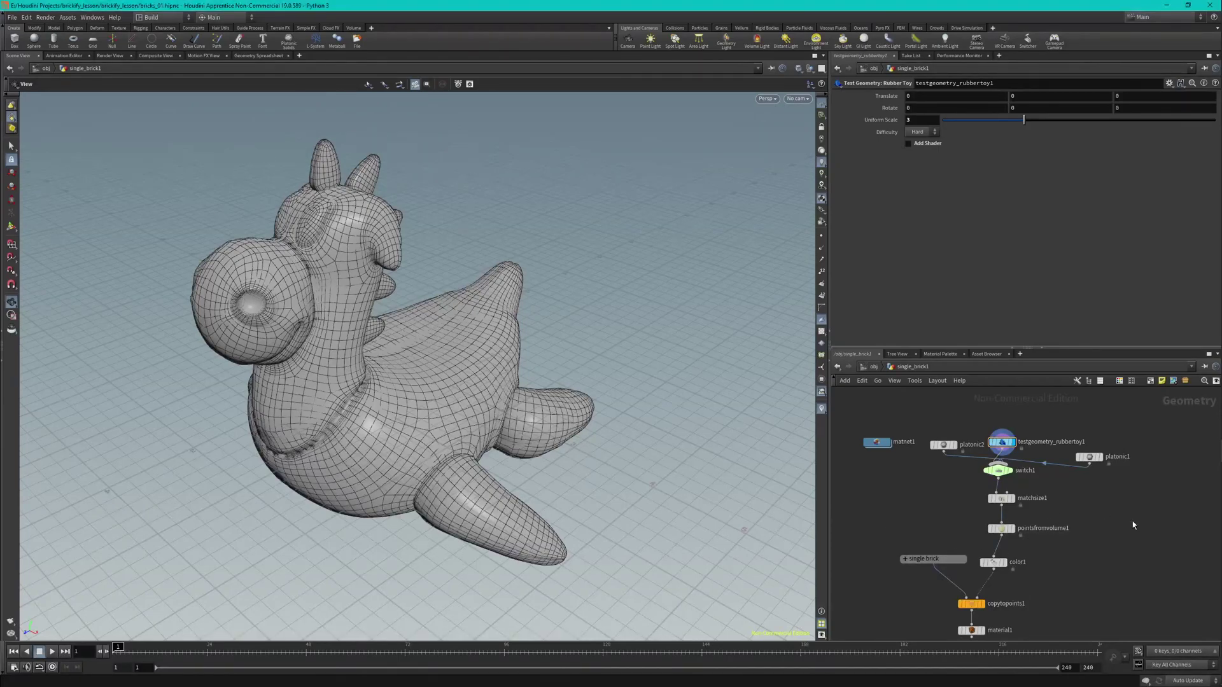
key("Tab")
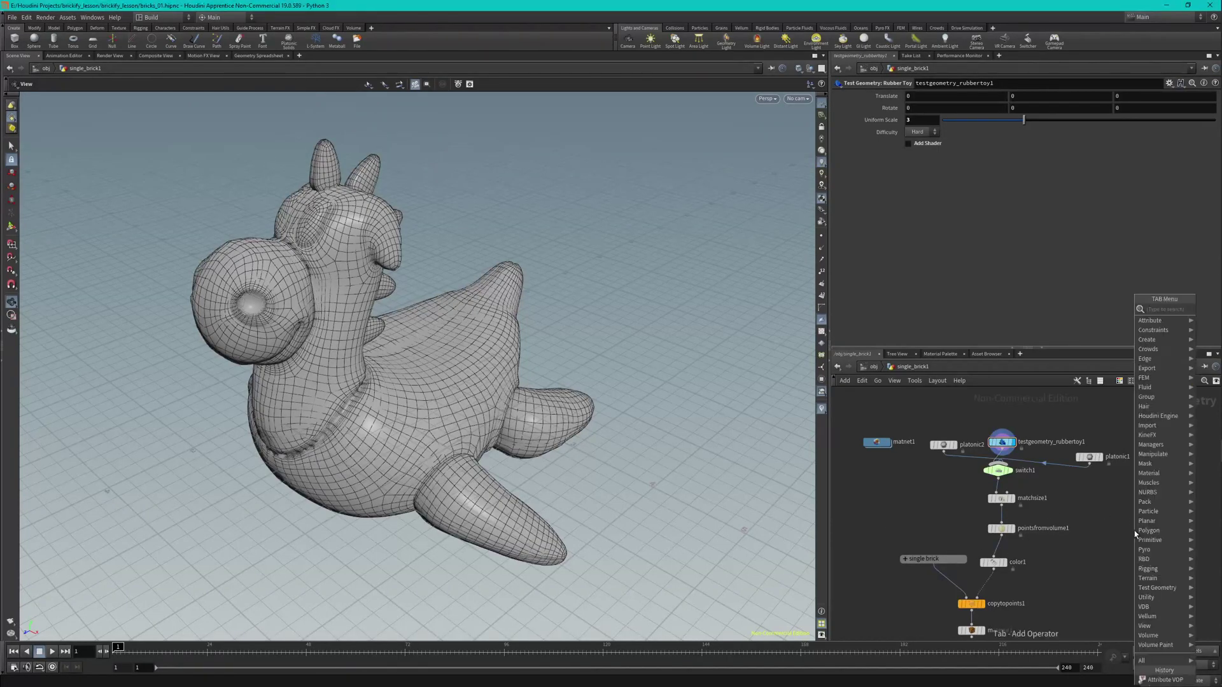
type("a")
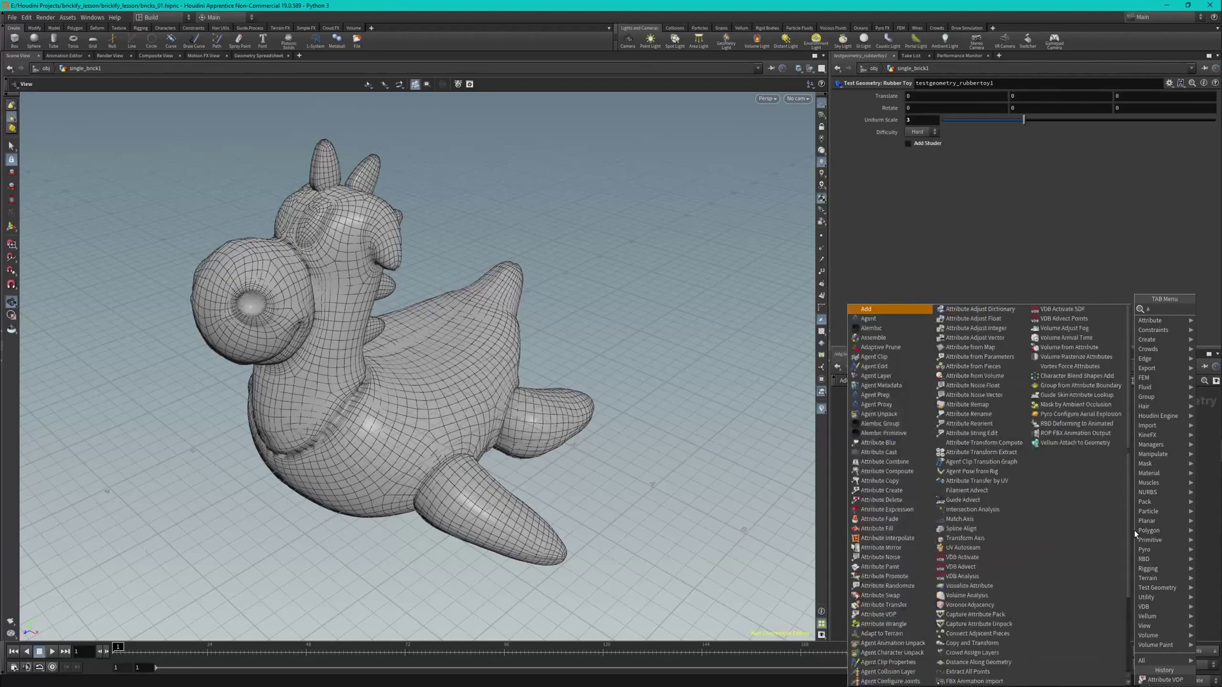
type("ttribute vop")
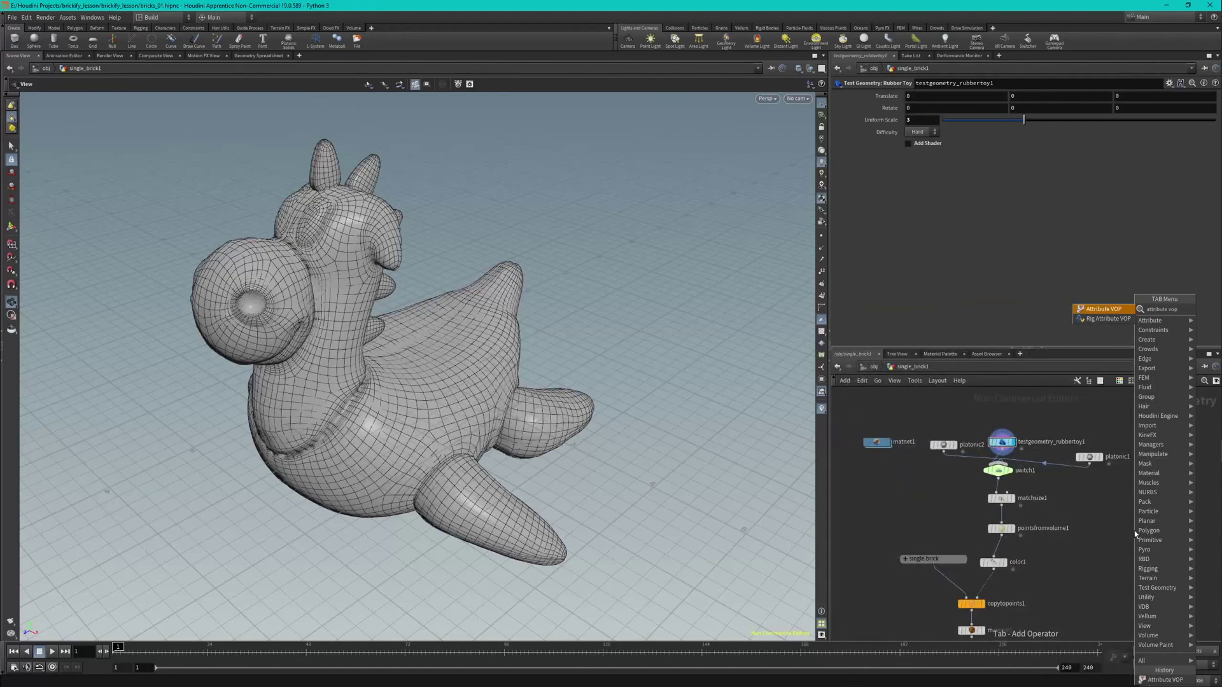
key("Return")
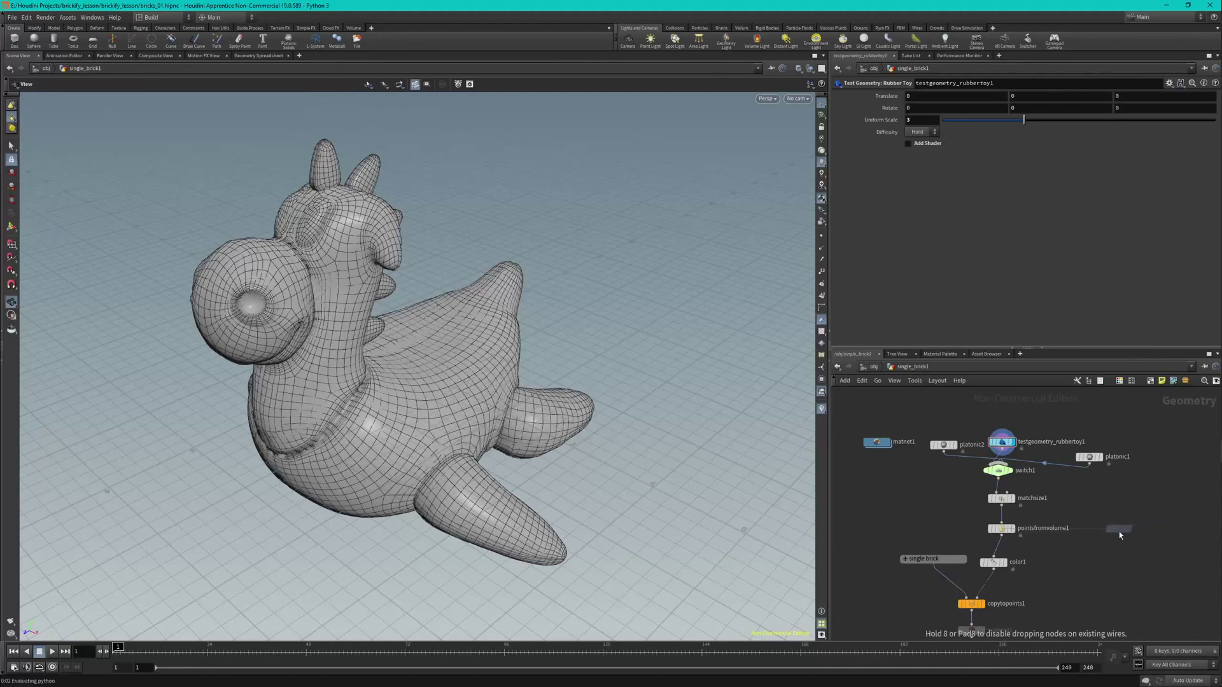
left_click(1119, 532)
Wire matchsize1's output into attribvop1 and show attribvop1's parameters.
left_click(1003, 508)
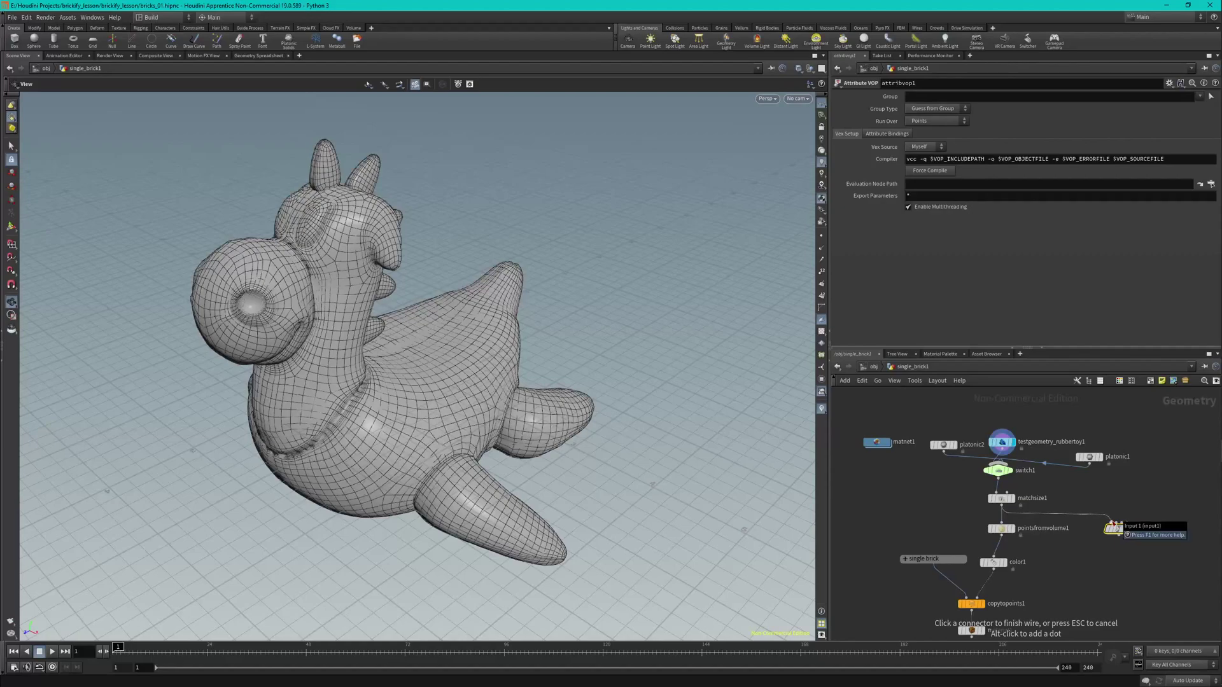
left_click(1112, 527)
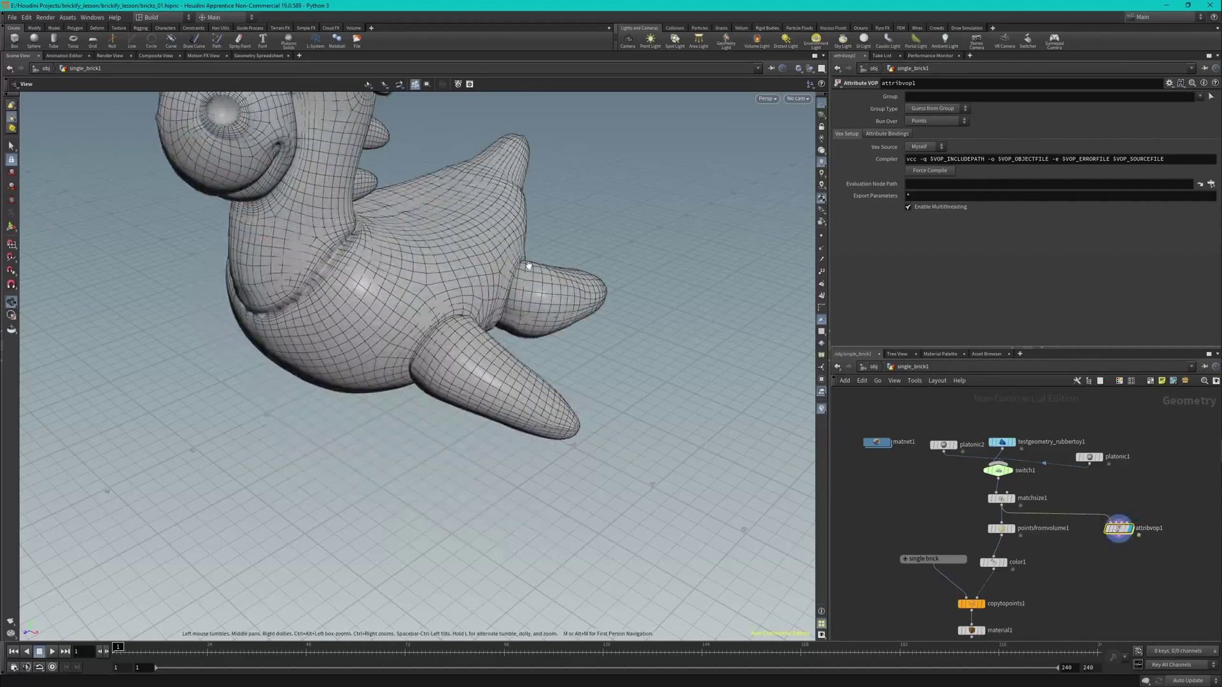
key("h")
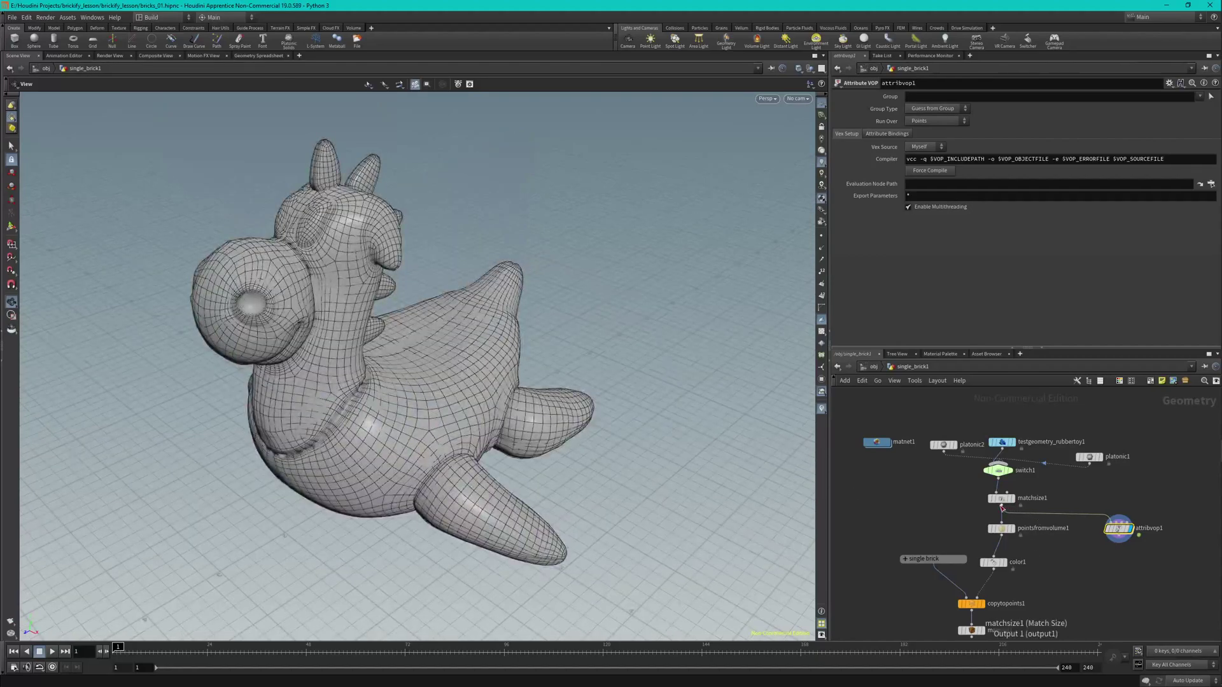
left_click(1001, 499)
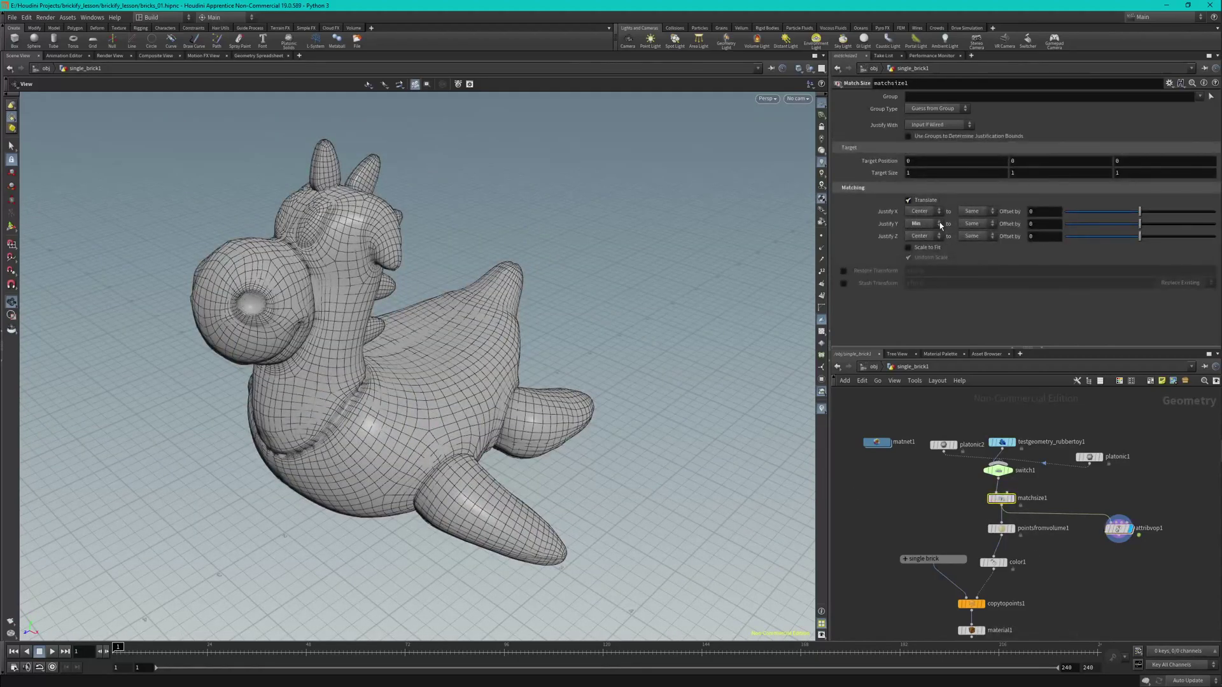
left_click(1120, 530)
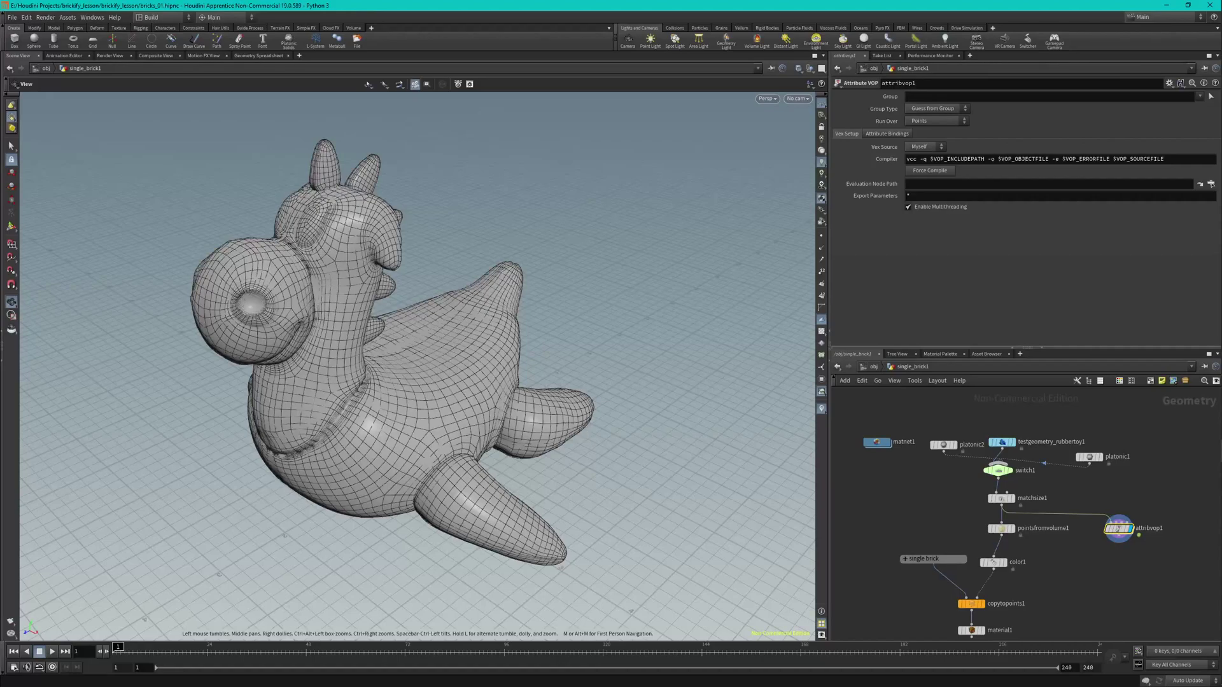
Set attribvop1's Run Over option to Vertices.
left_click(954, 122)
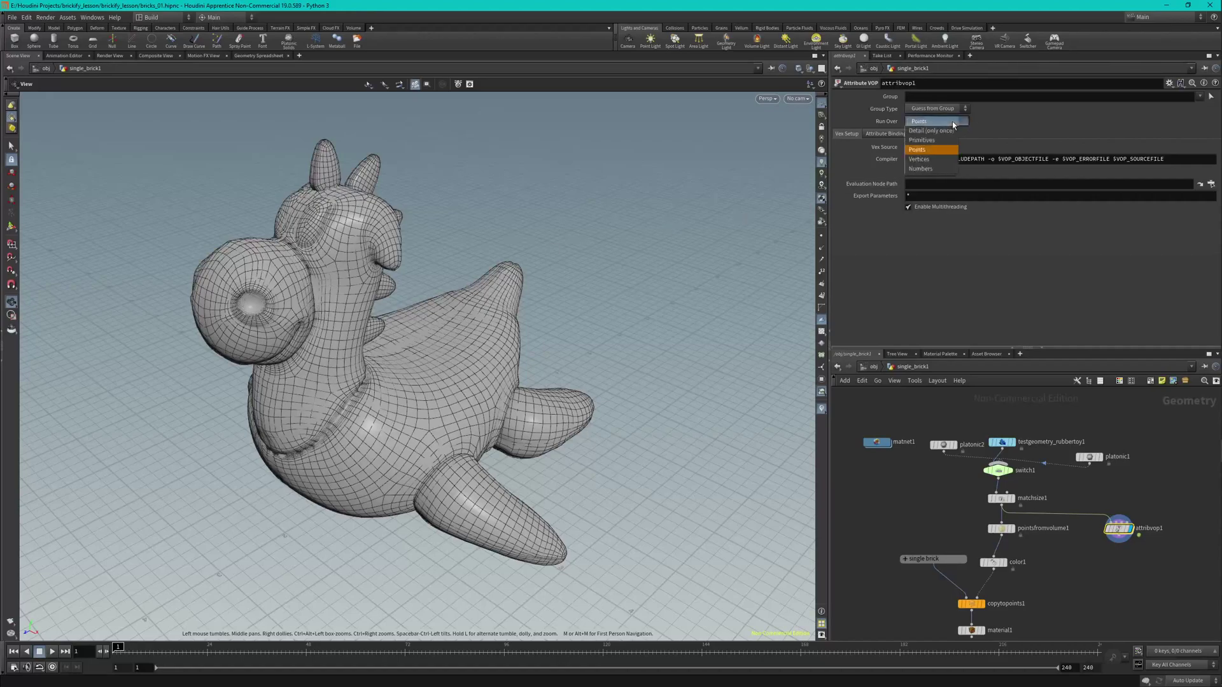
left_click(934, 161)
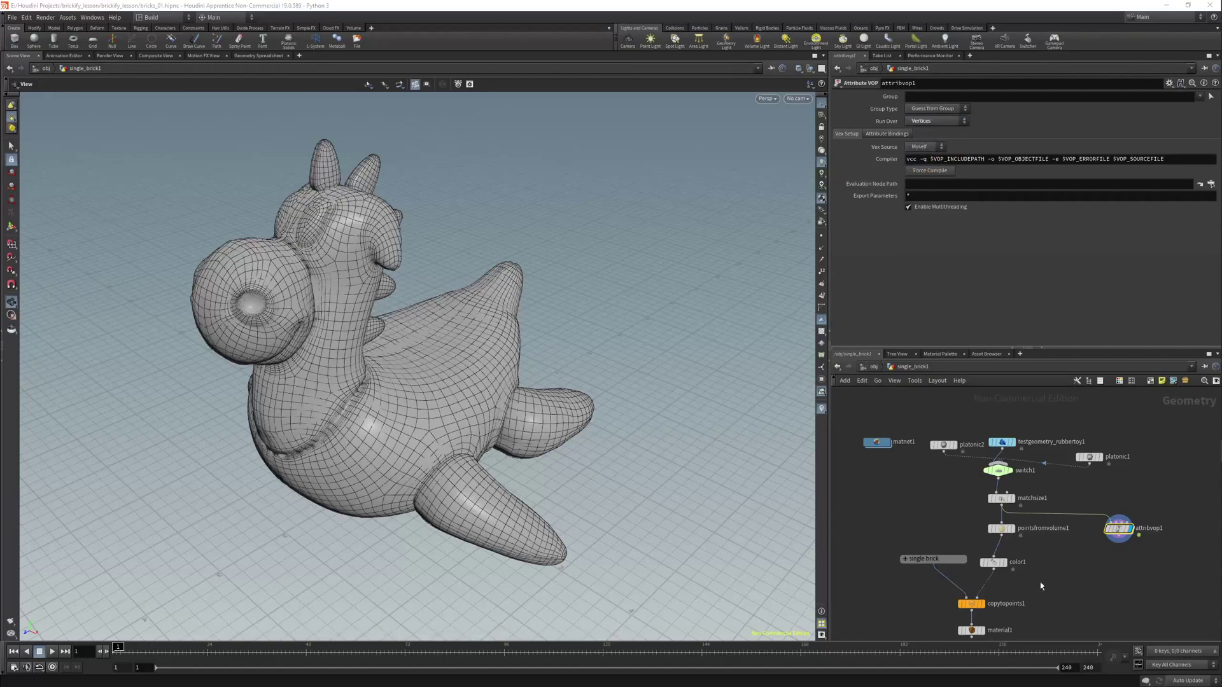
Inside attribvop1, add a Texture node and wire its clr output to Cd.
mouse_move(1122, 532)
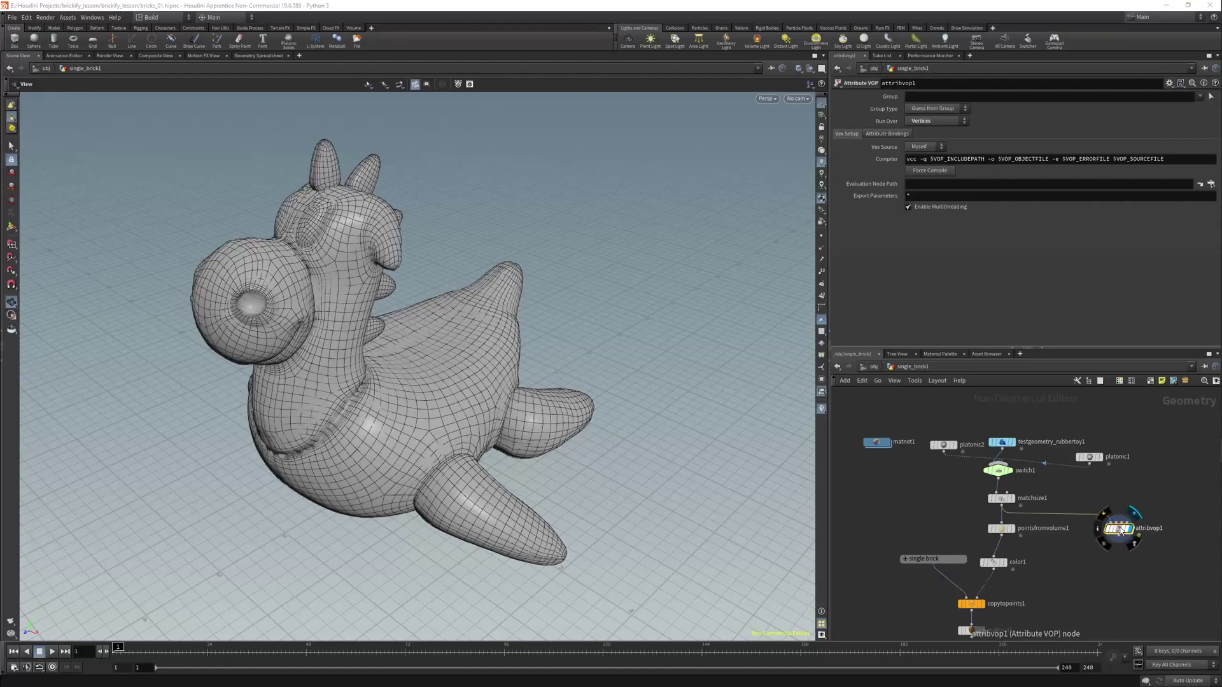
double_click(1121, 529)
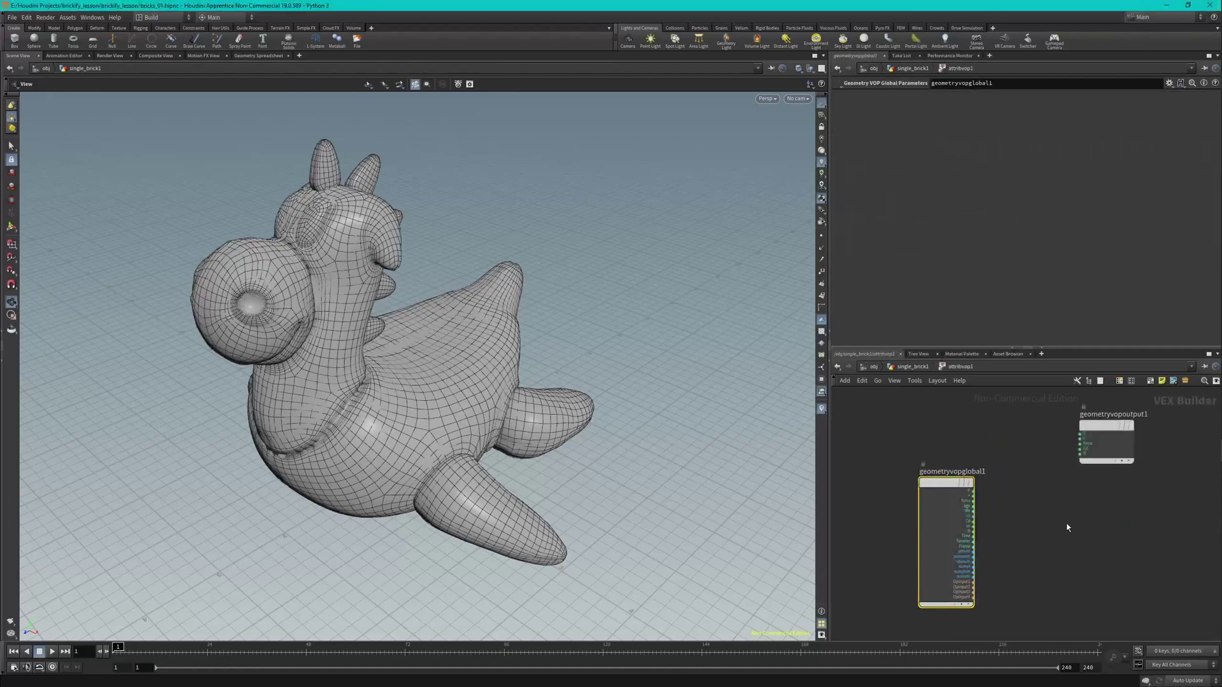
left_click(1031, 494)
key("Tab")
type("te")
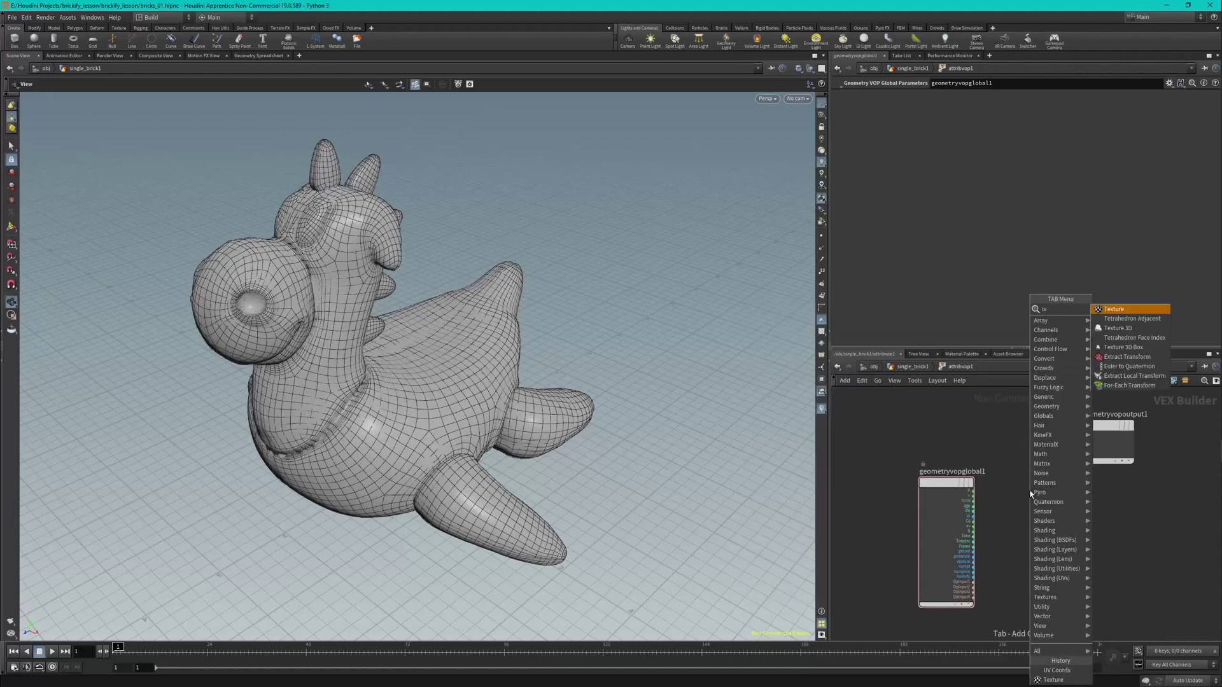
type("xture")
key("Return")
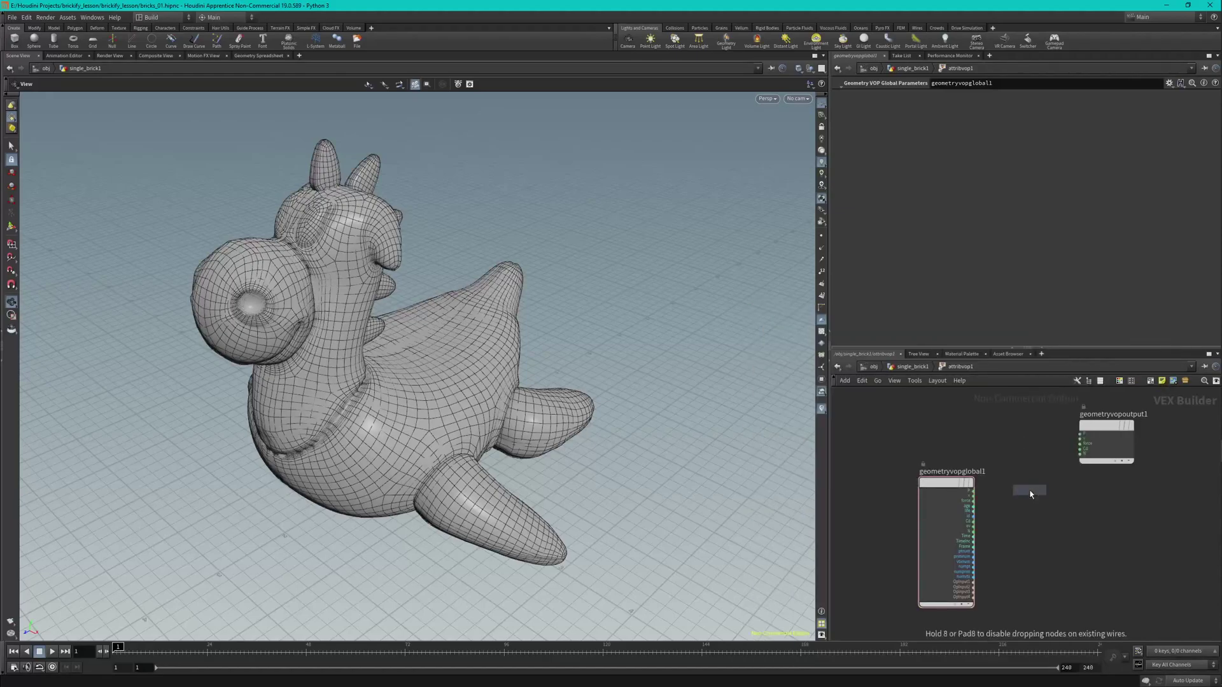
left_click(1022, 433)
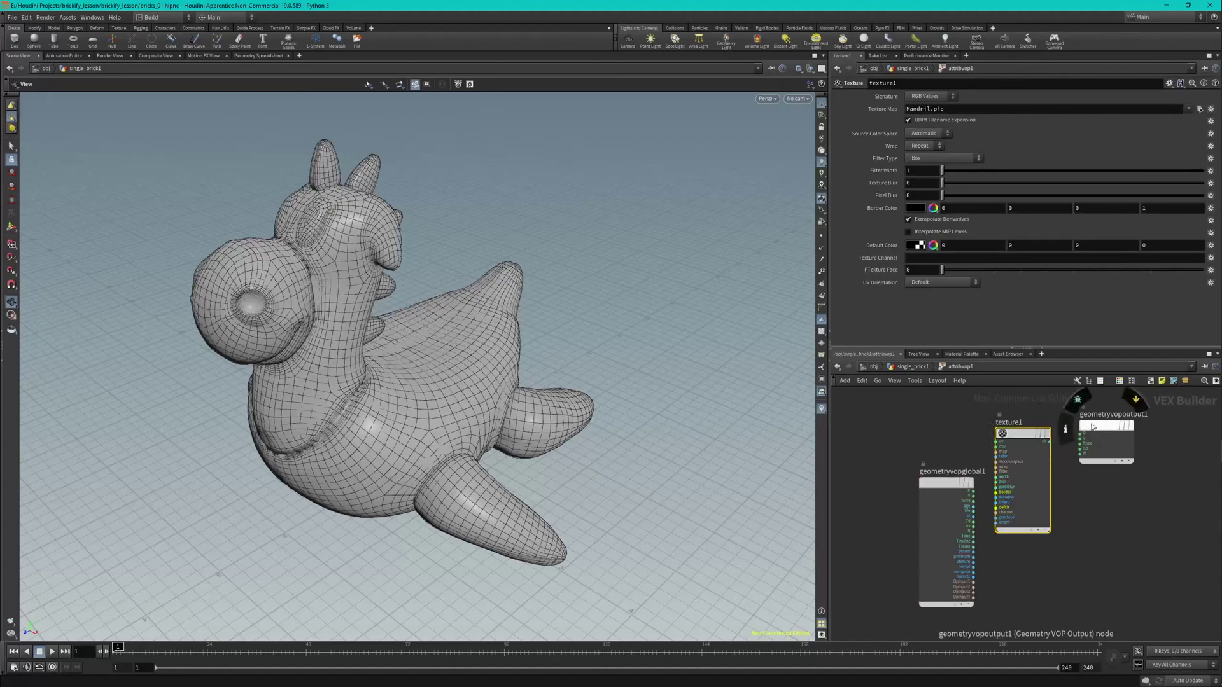
scroll(1073, 470, "up", 3)
scroll(1072, 467, "up", 4)
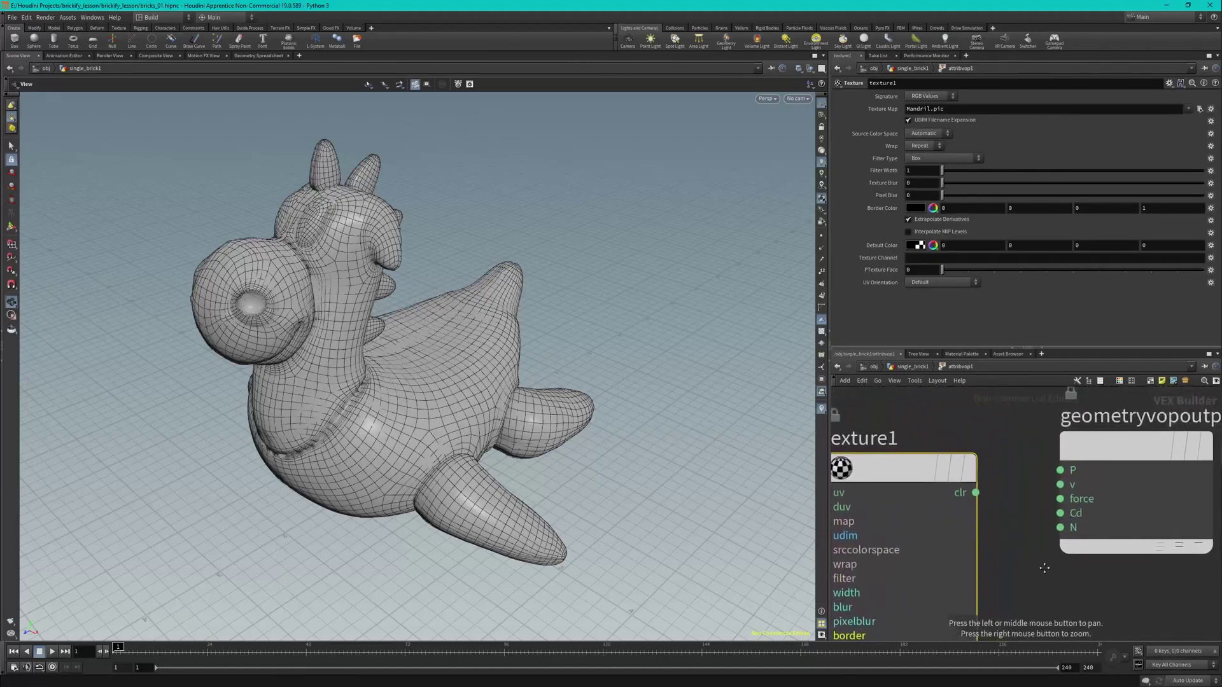
left_click(963, 507)
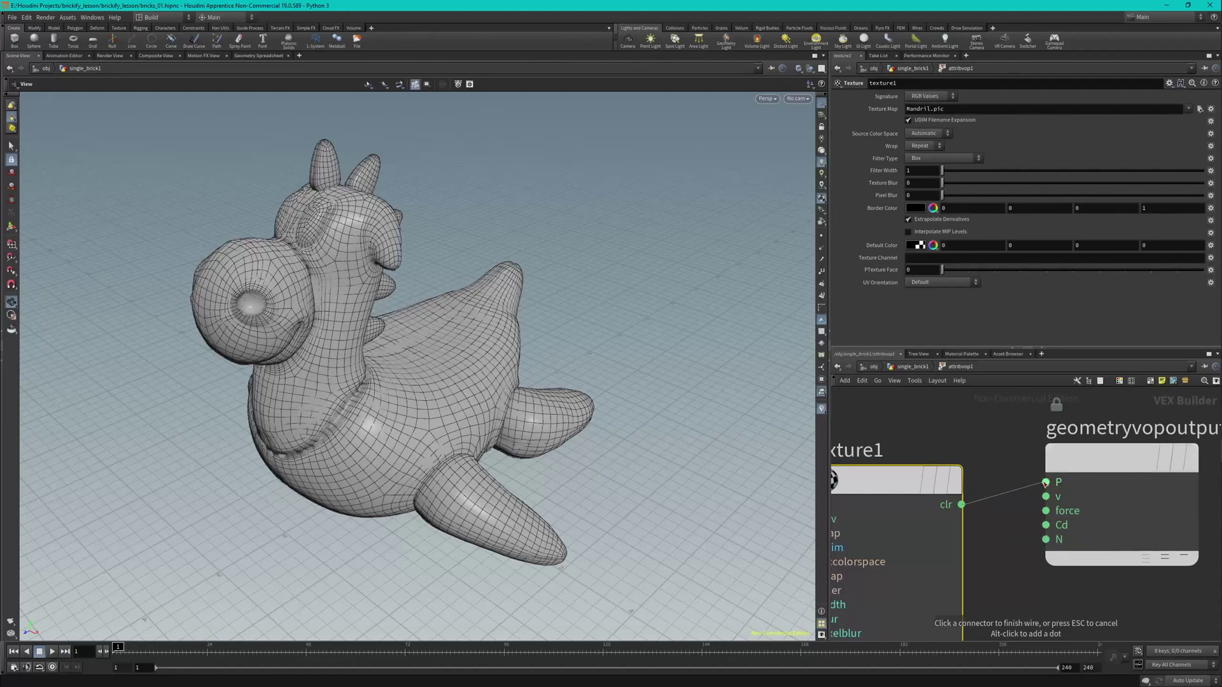
left_click(1046, 525)
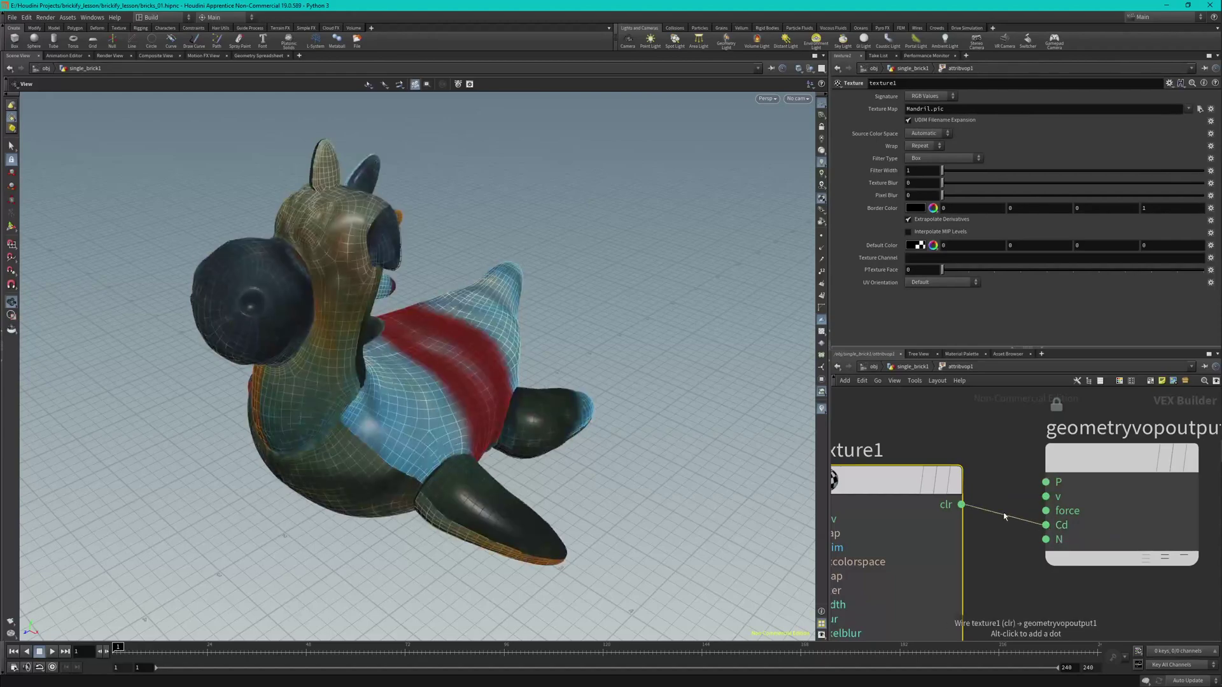
key("h")
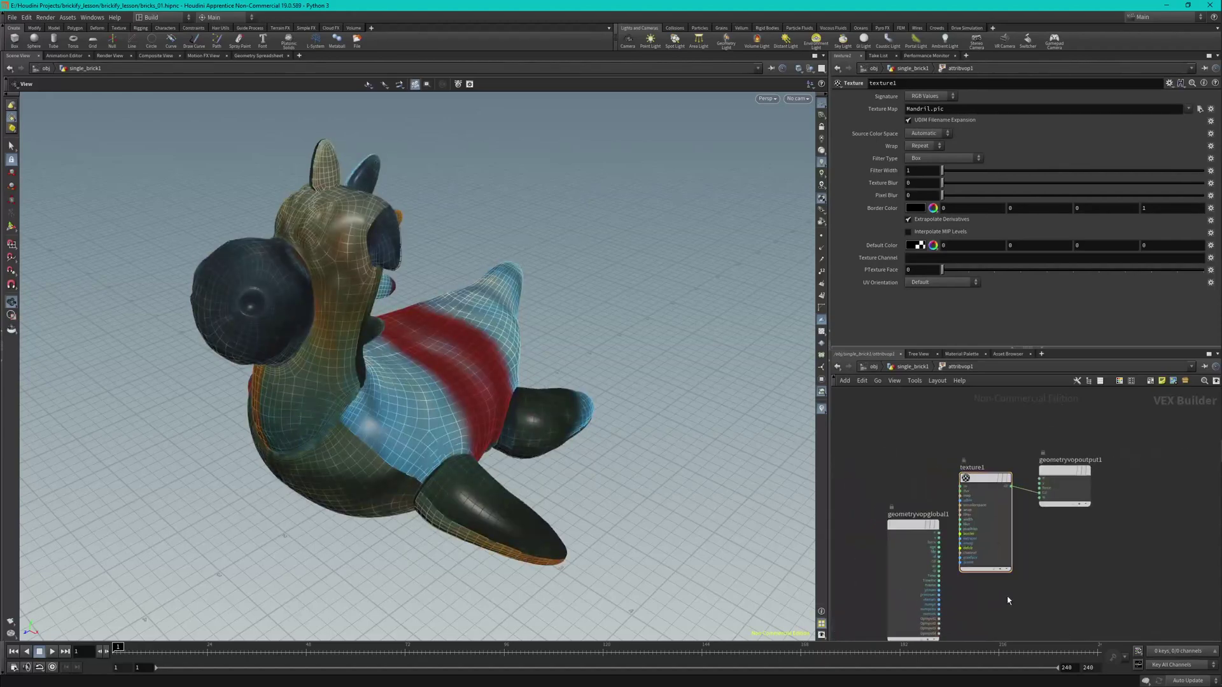
Add a UV Coords node and connect its uv output to texture1's uv input.
key("Tab")
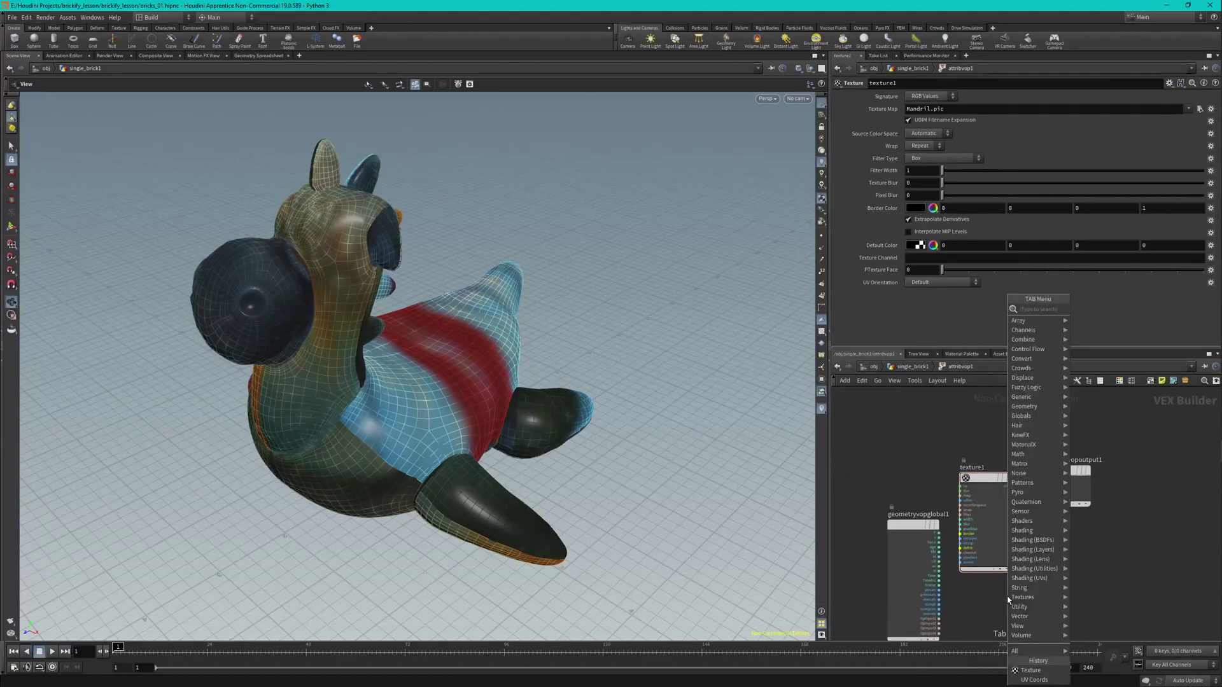
type("uv coo")
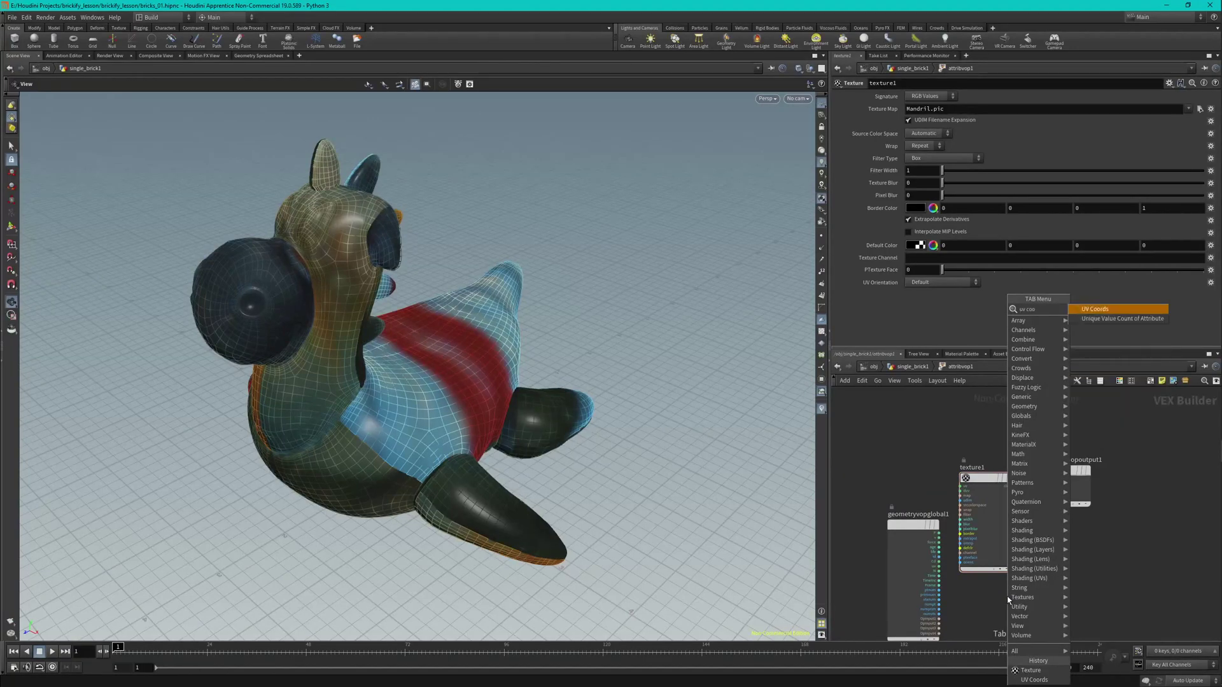
key("Return")
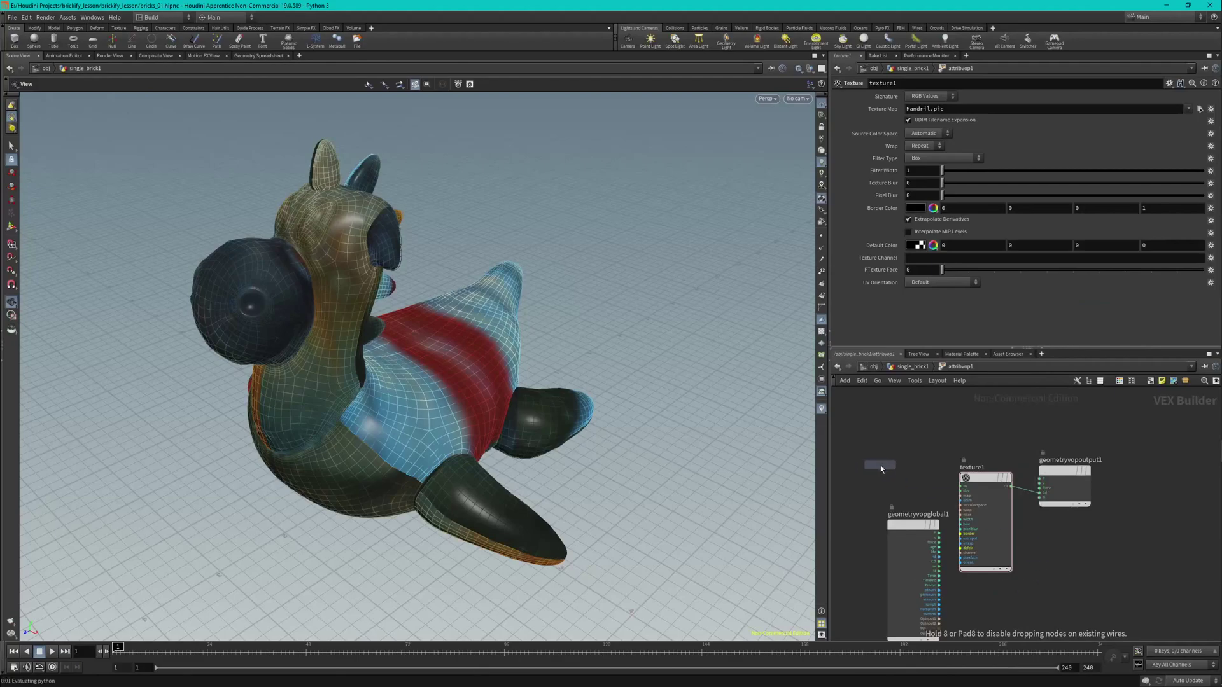
left_click(882, 469)
scroll(884, 469, "up", 5)
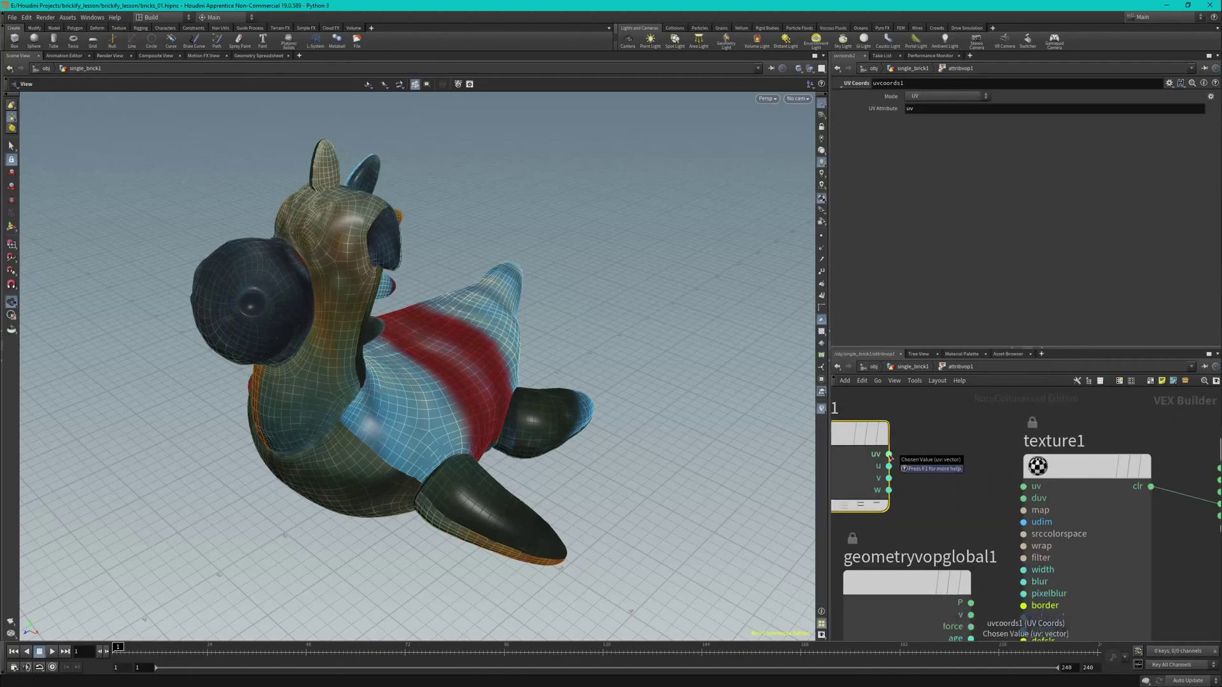
left_click(889, 455)
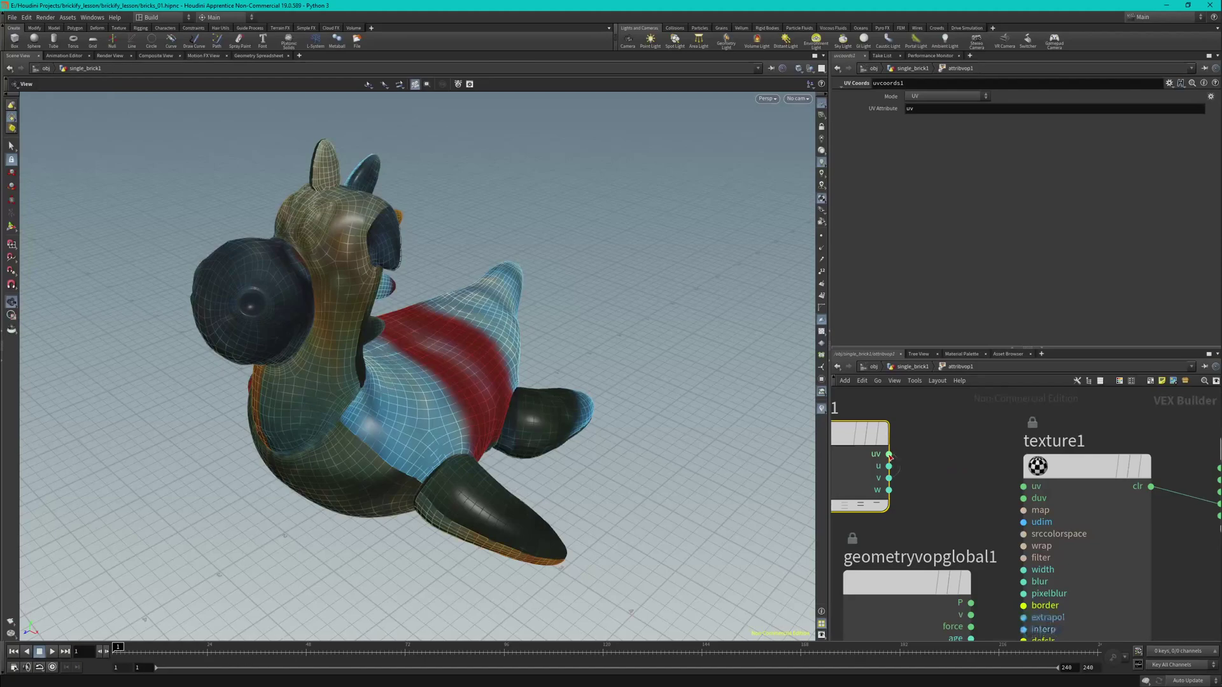
left_click(1024, 487)
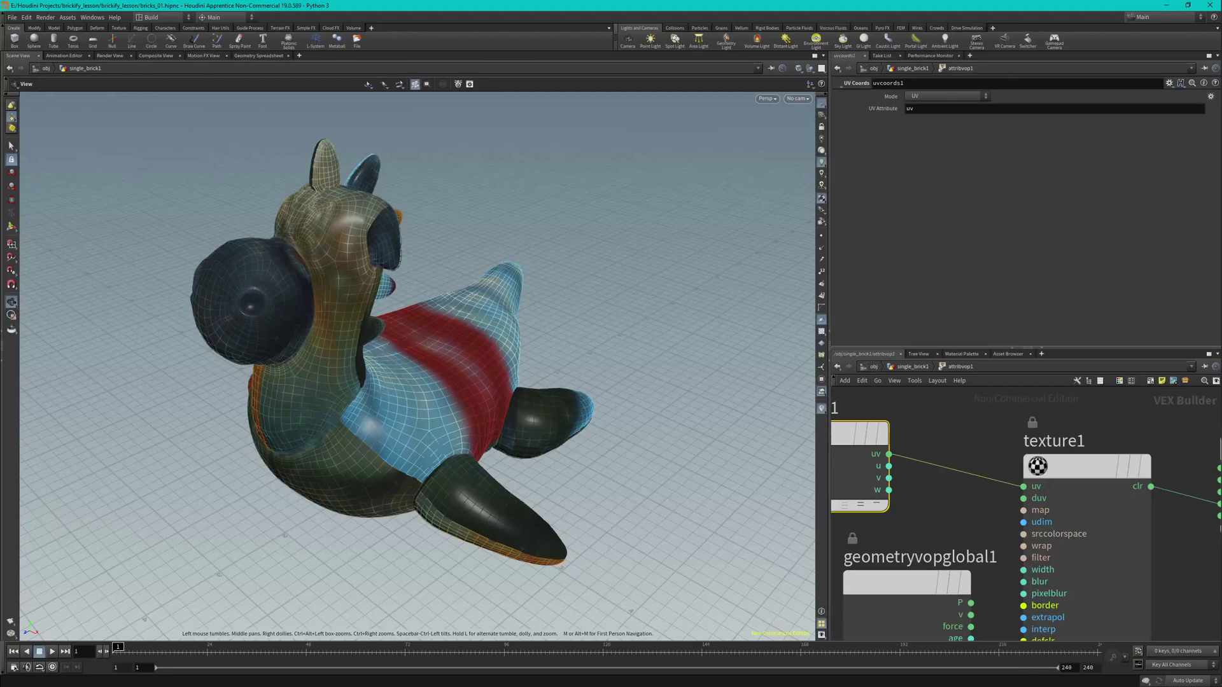
Promote texture1's Texture Map parameter to the Attribute VOP.
left_click(1111, 474)
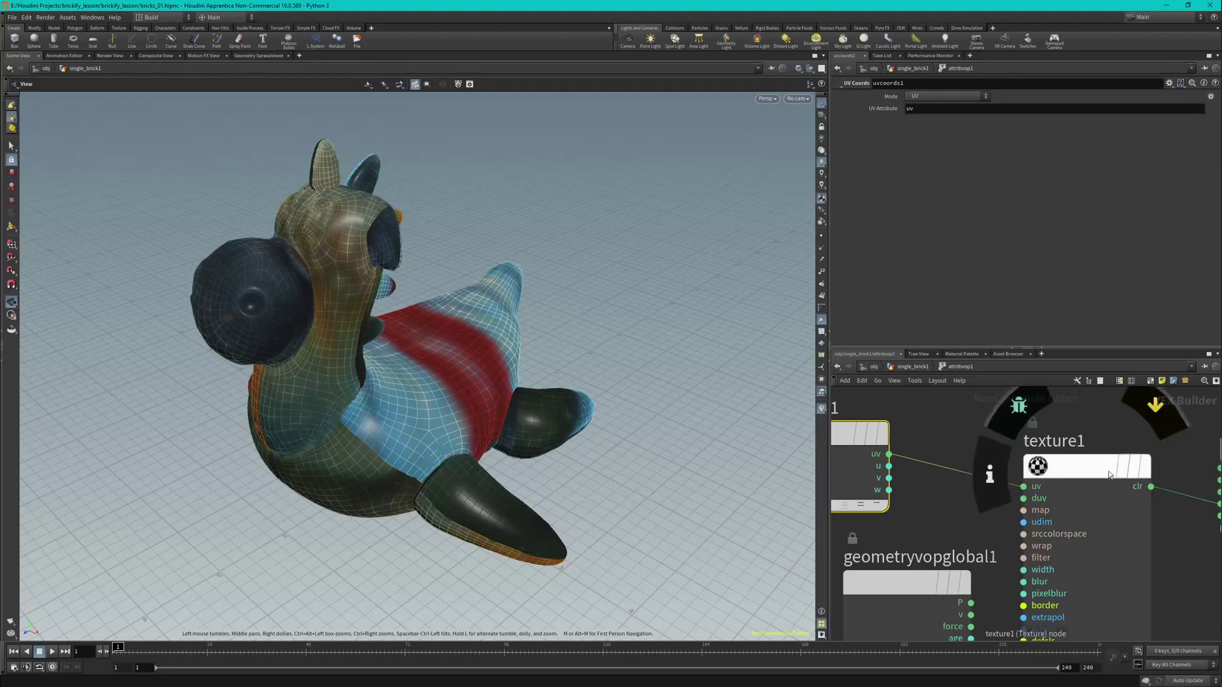
mouse_move(1090, 473)
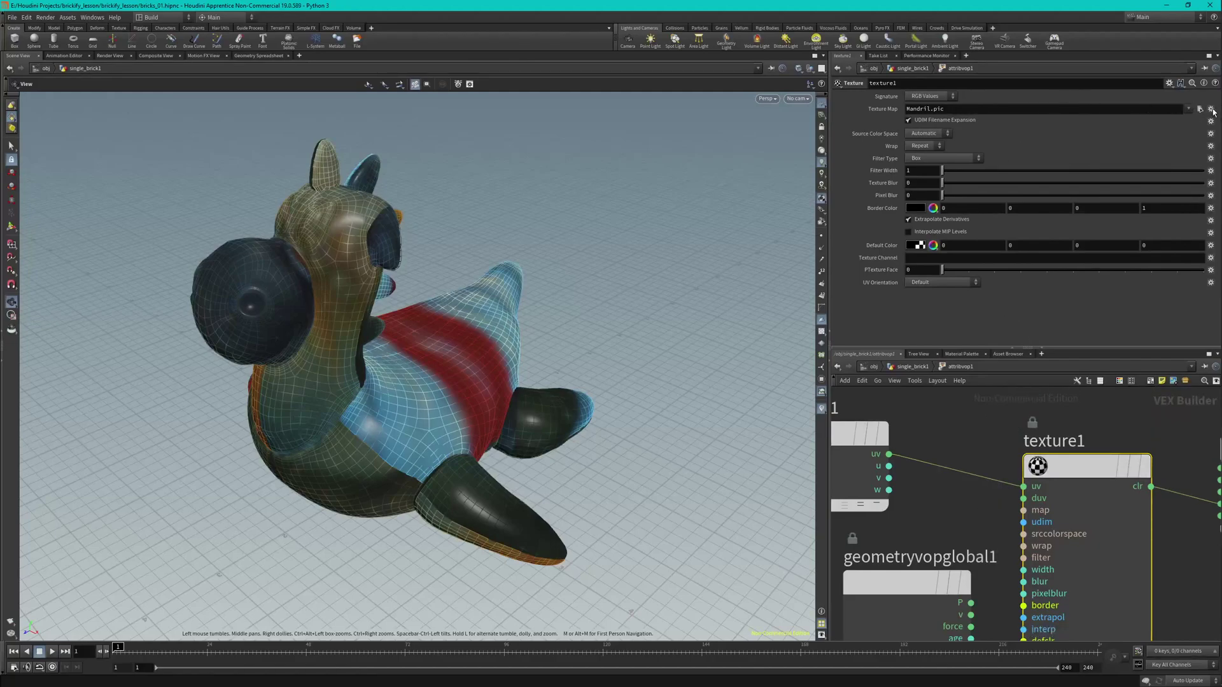
left_click(1210, 109)
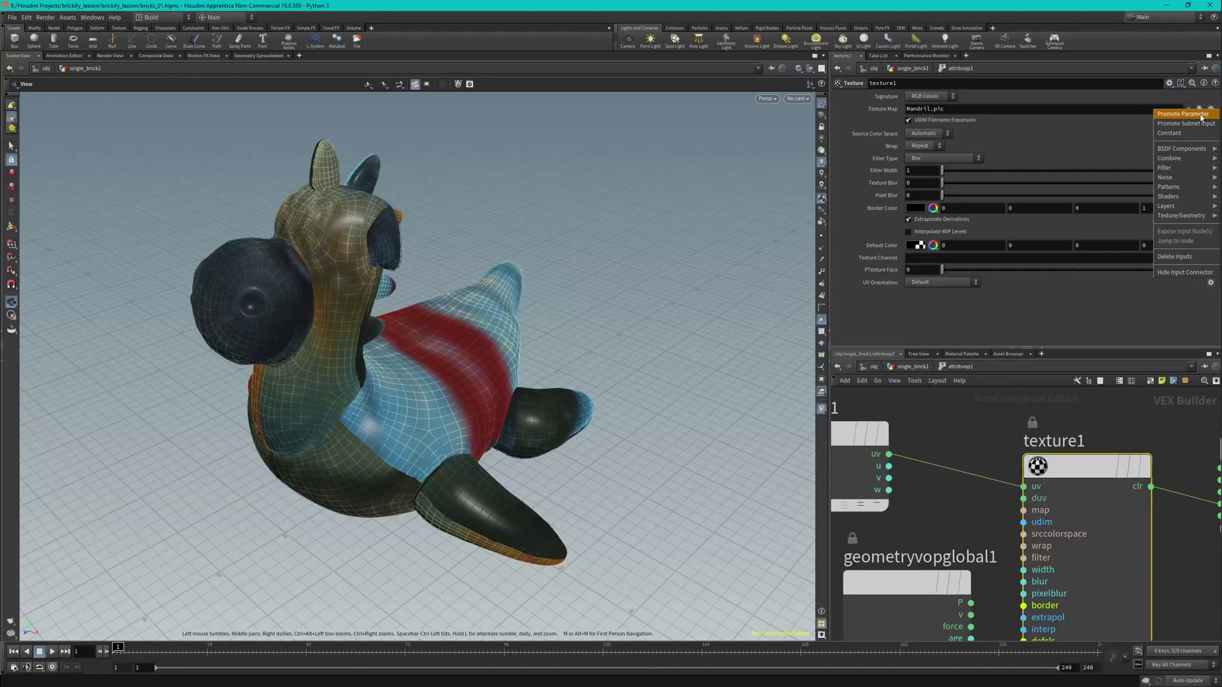
left_click(1186, 114)
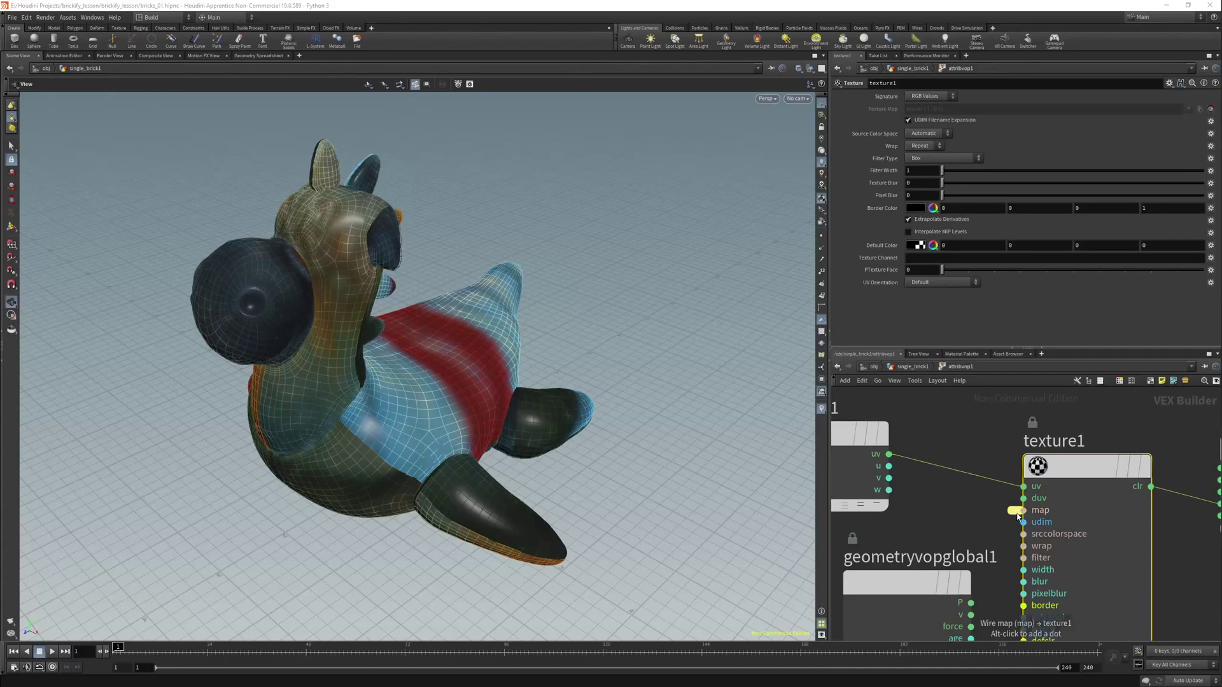
Relabel the promoted map parameter as "Texture Map".
left_click(1016, 511)
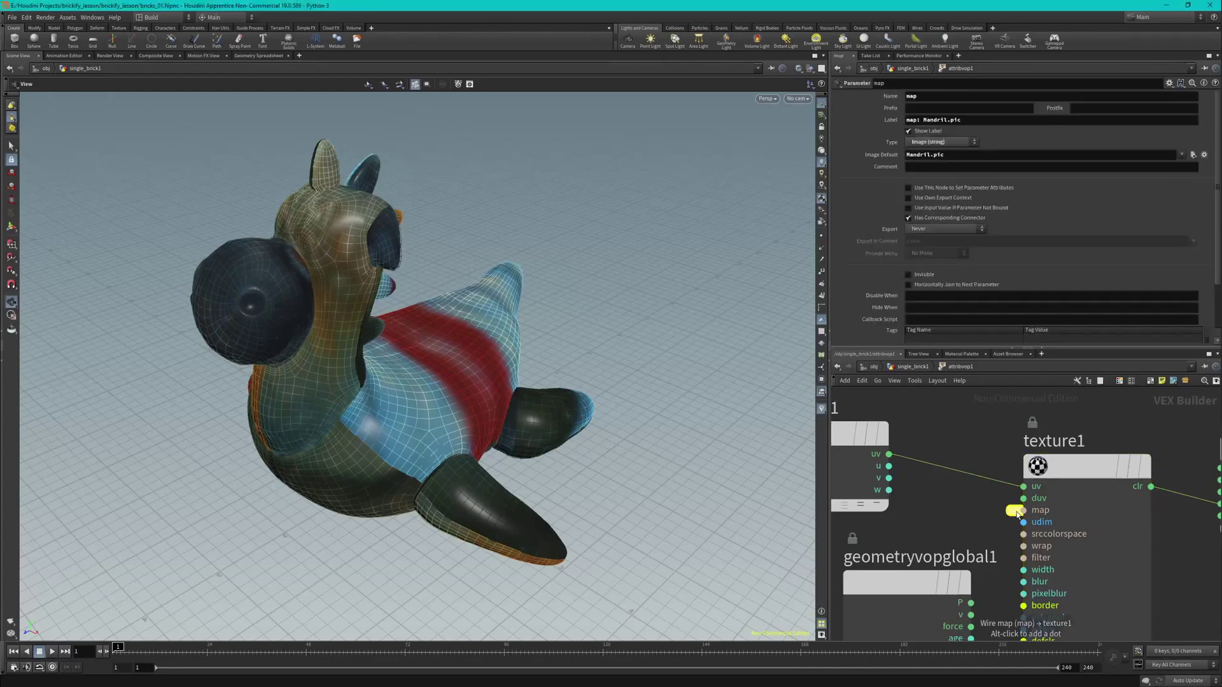
triple_click(914, 117)
type("Texture Map")
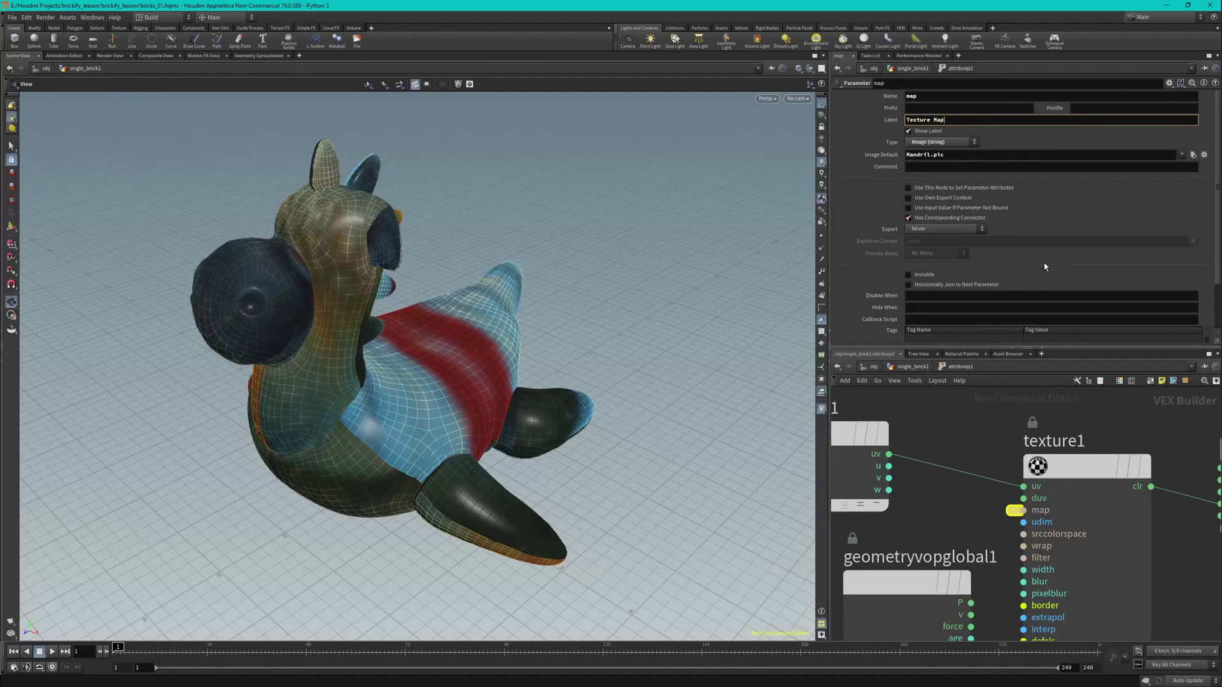
key("Return")
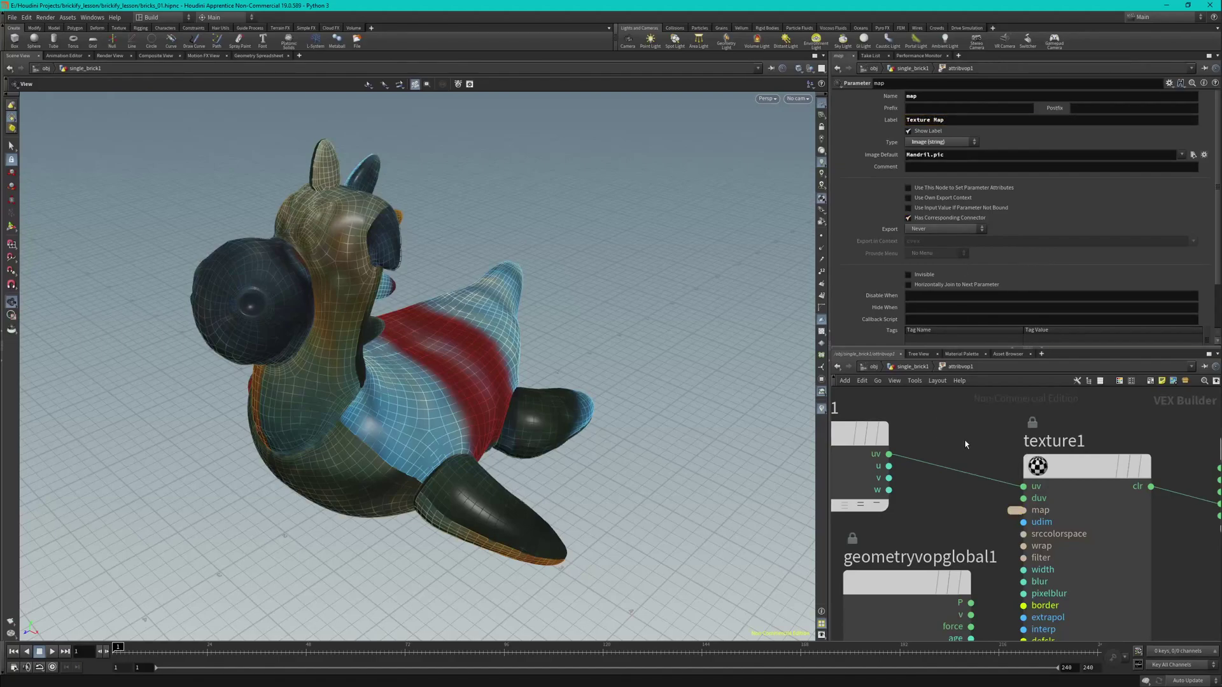
key("u")
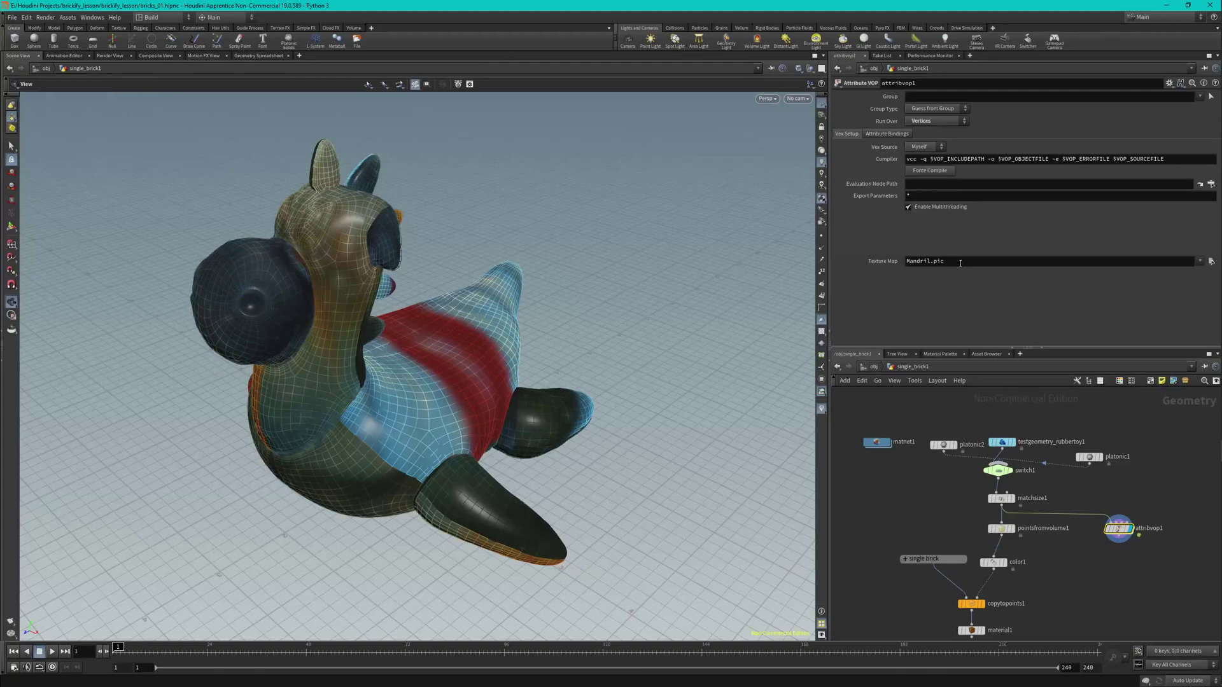
left_click_drag(961, 263, 900, 263)
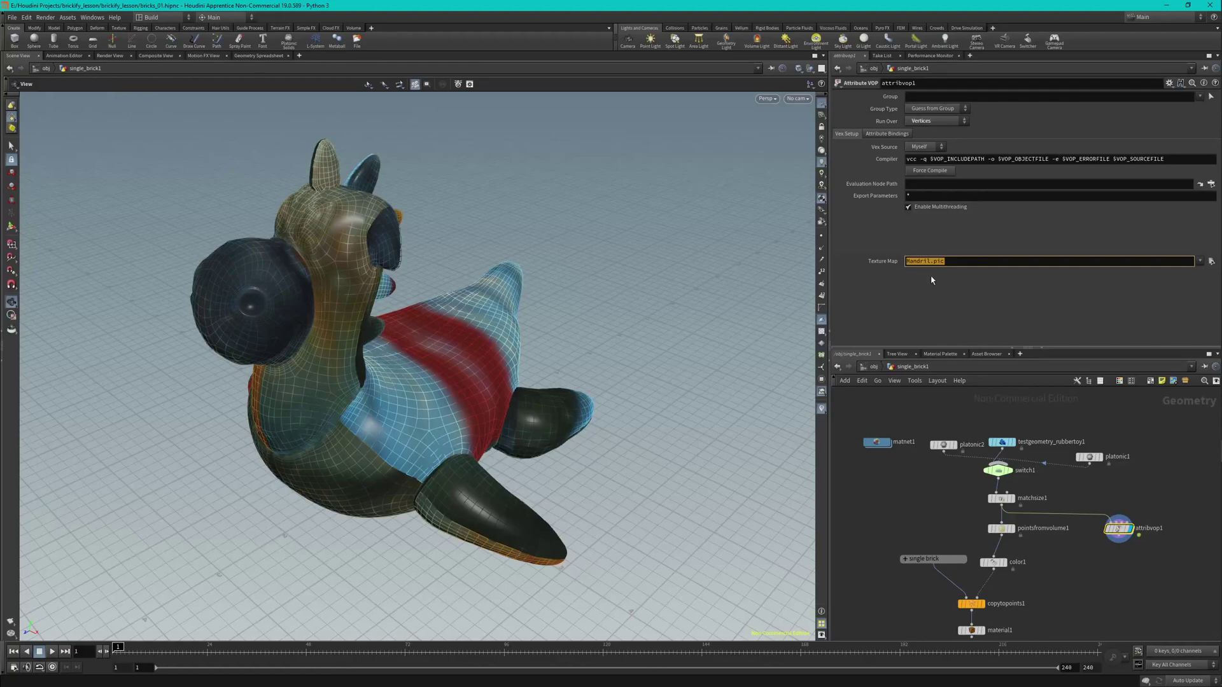
left_click(979, 301)
Add an Attribute Promote node below attribvop1 and wire the VOP into it.
scroll(1133, 560, "up", 3)
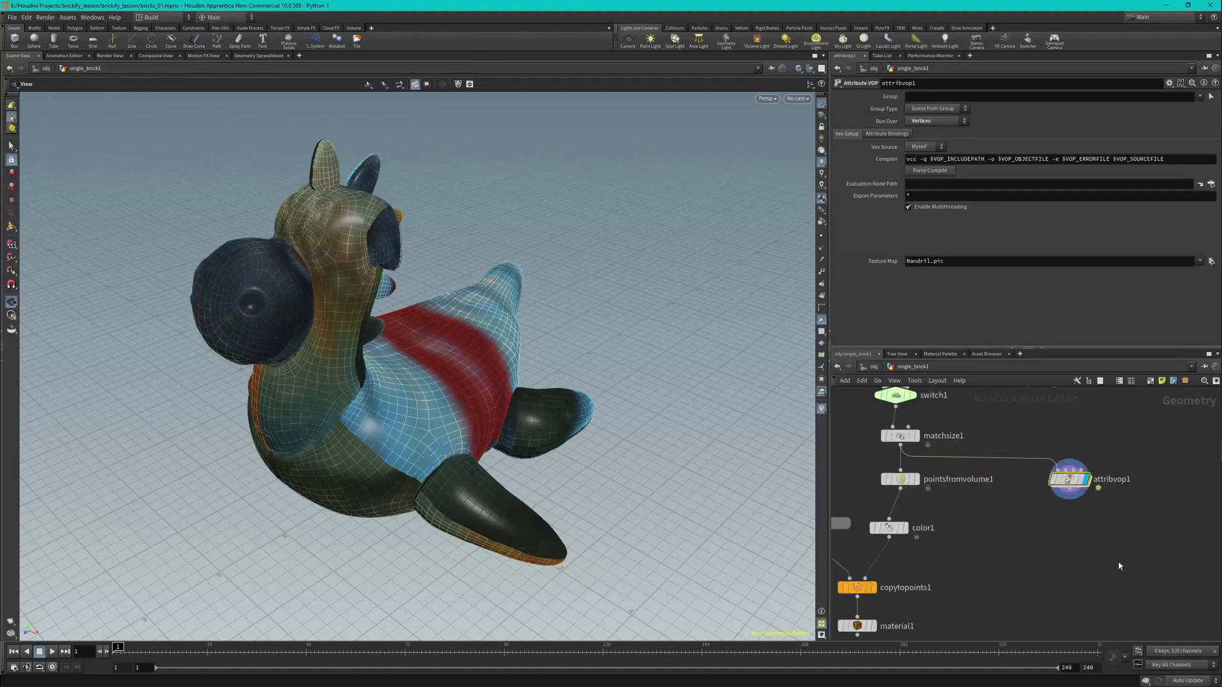
key("Tab")
type("at")
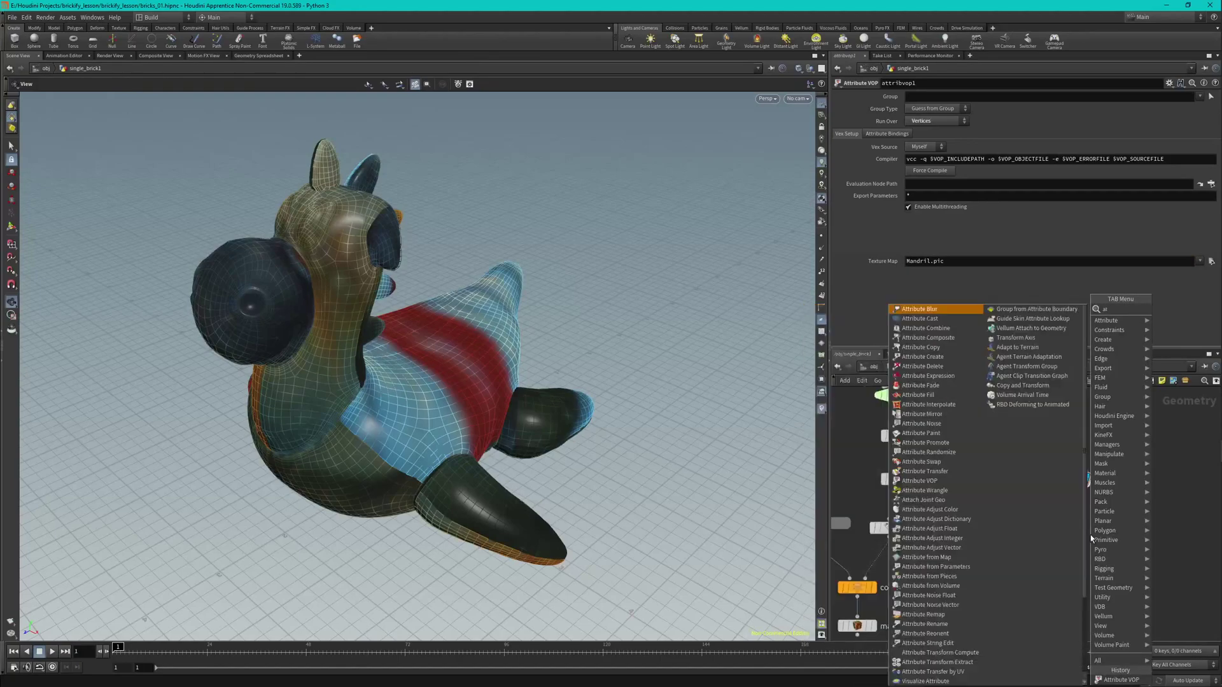
type("tribute vop")
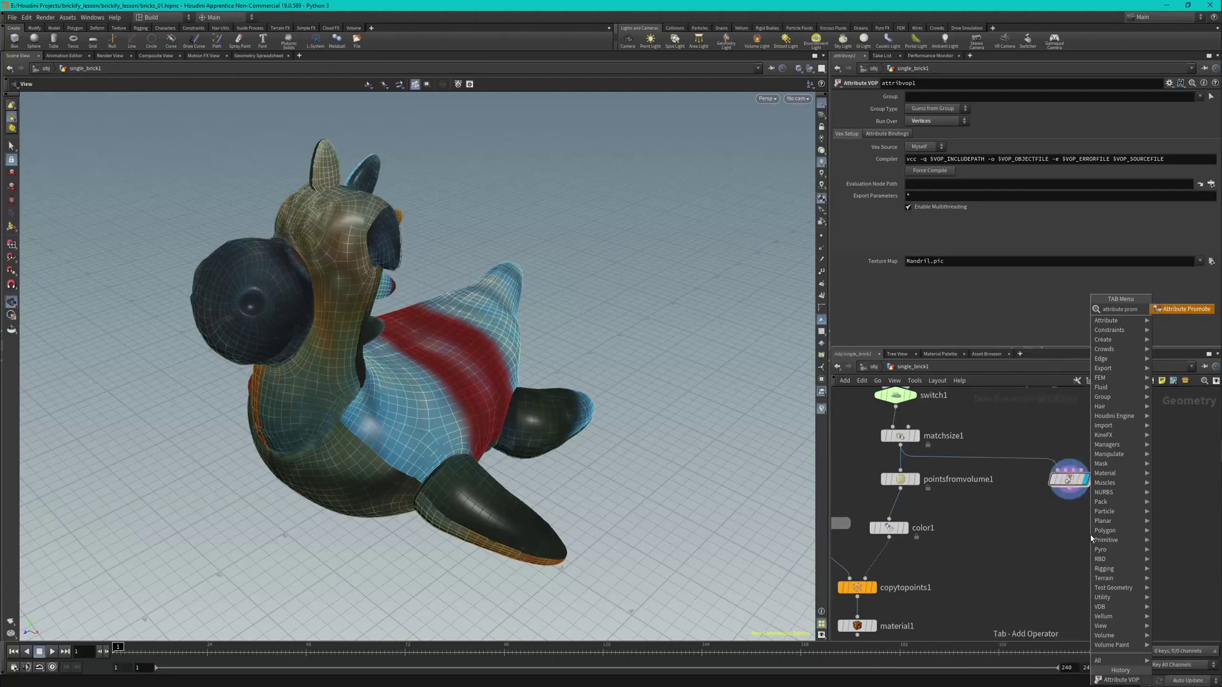
key("Return")
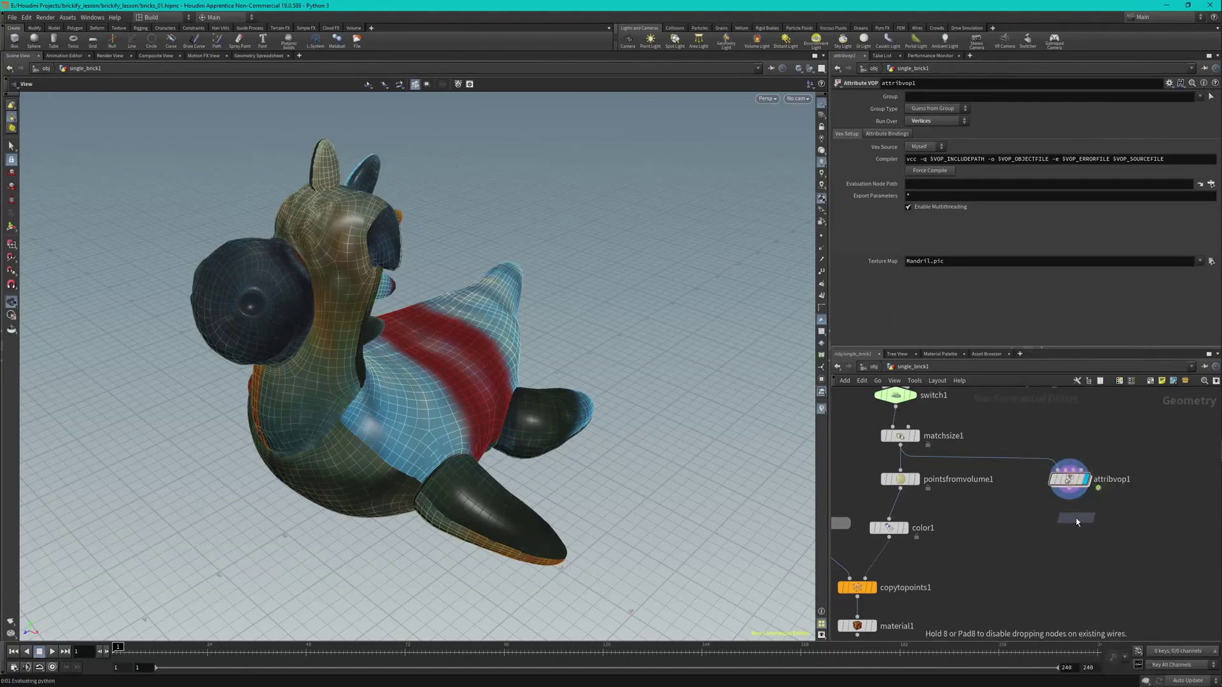
left_click(1068, 517)
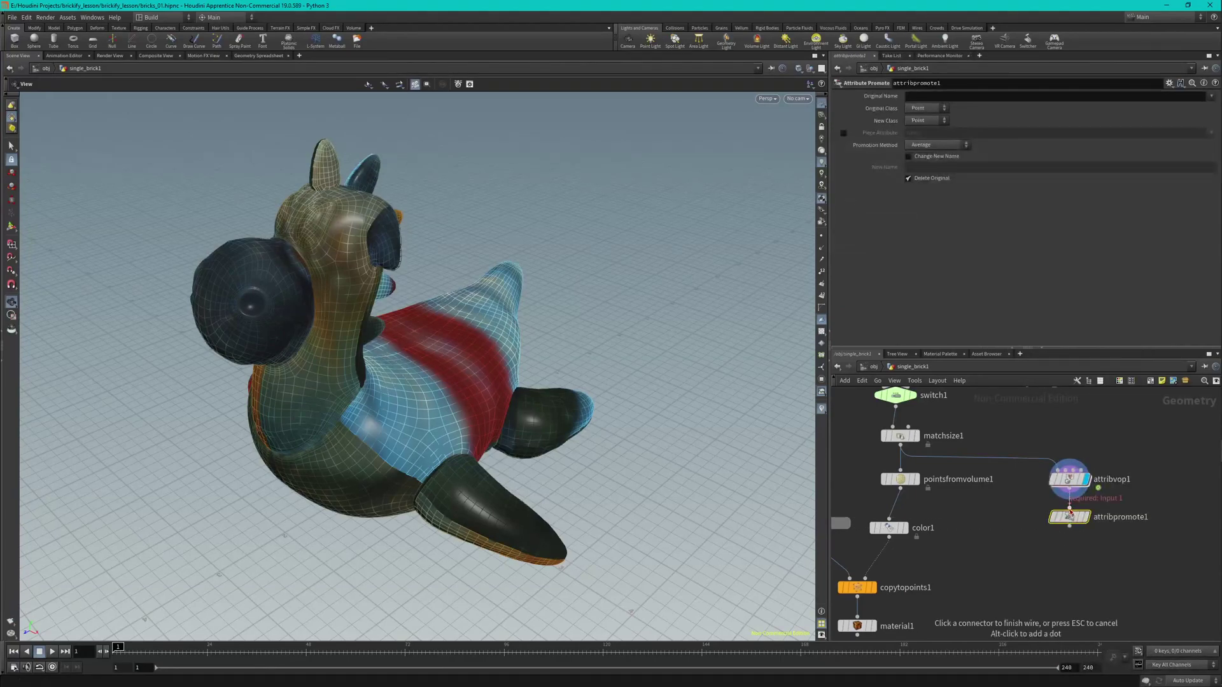
left_click(1070, 511)
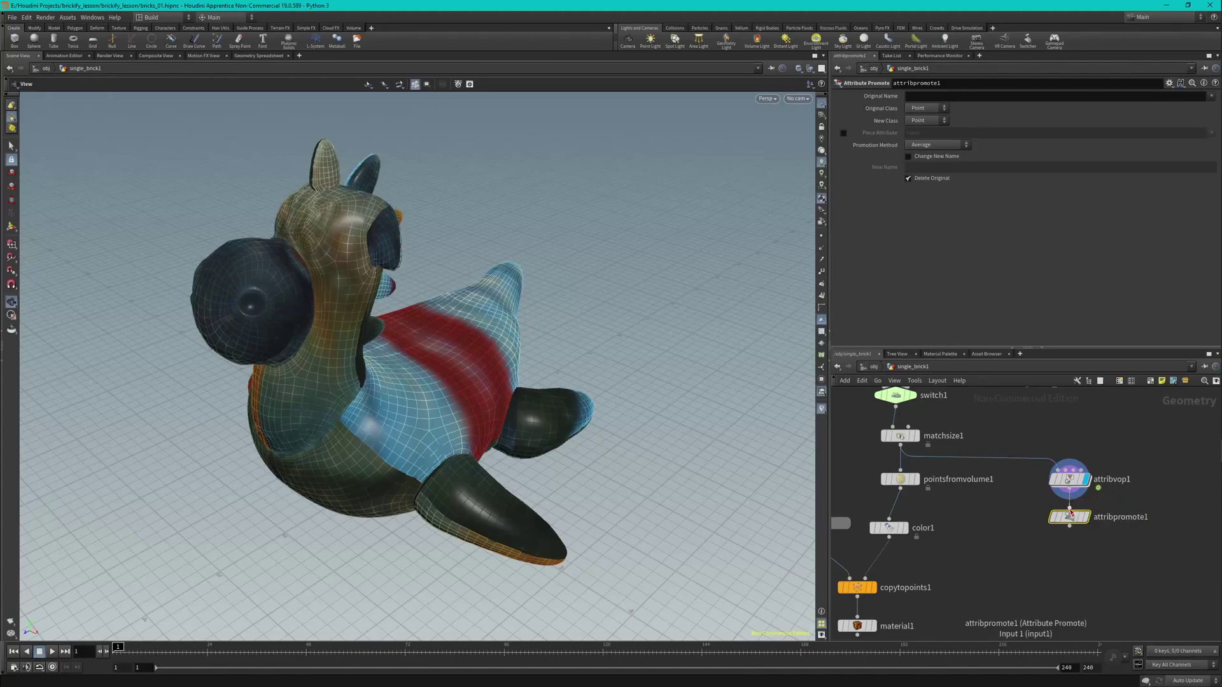
Set the promote's Original Name to Cd and Original Class to Vertex.
left_click(942, 97)
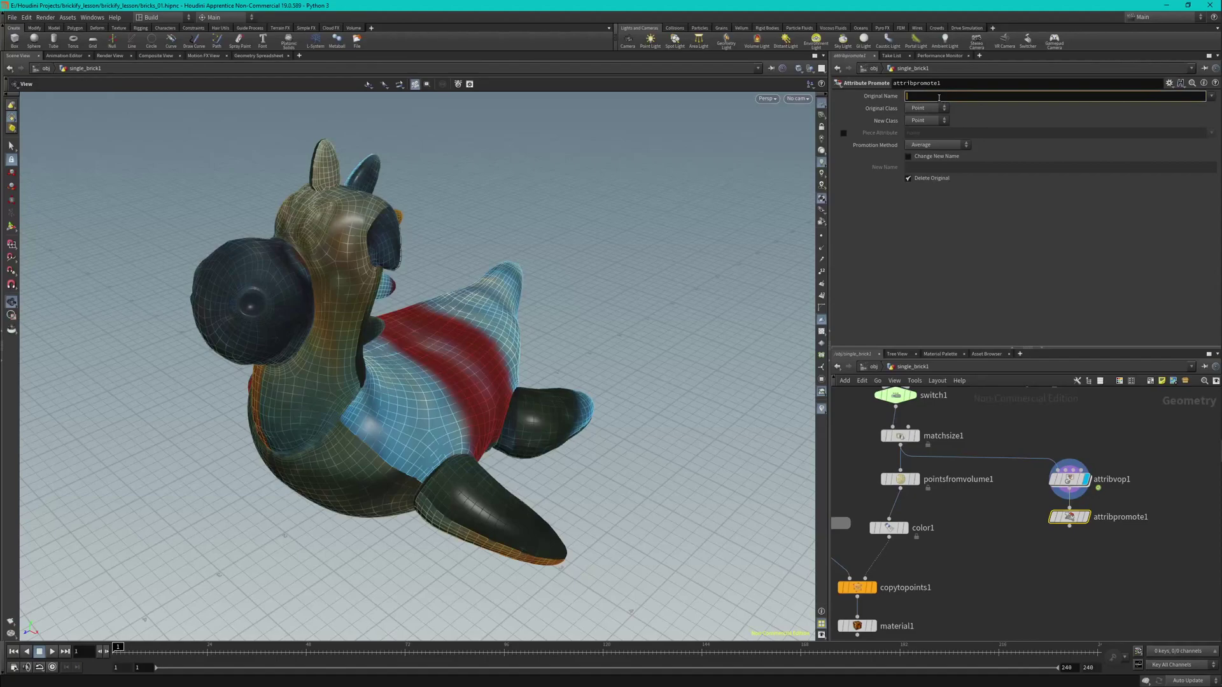
type("Cd")
left_click(936, 112)
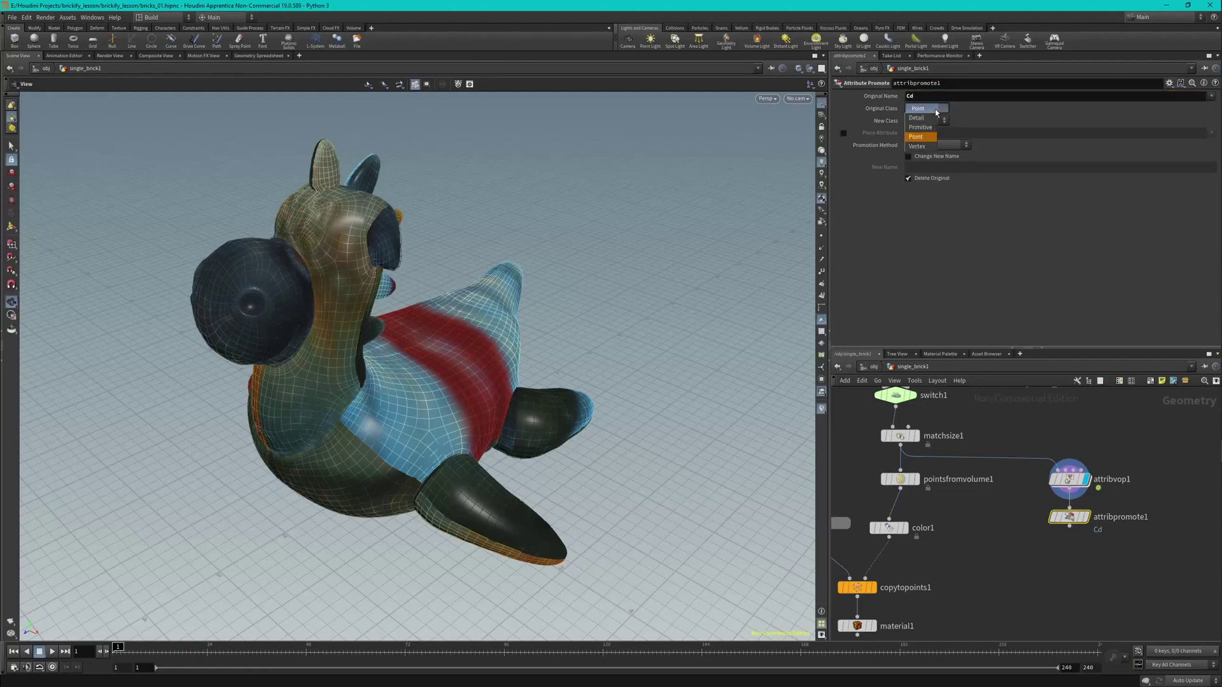
left_click(928, 147)
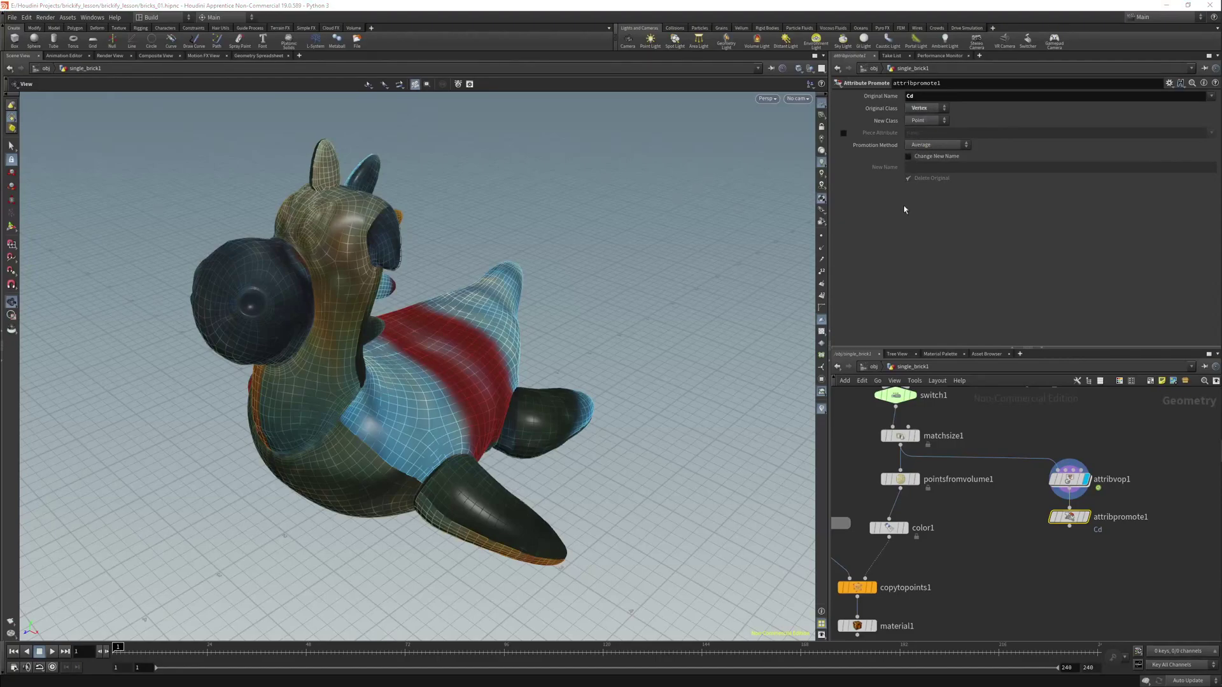
Add an Attribute Transfer node below attribpromote1.
left_click(1022, 583)
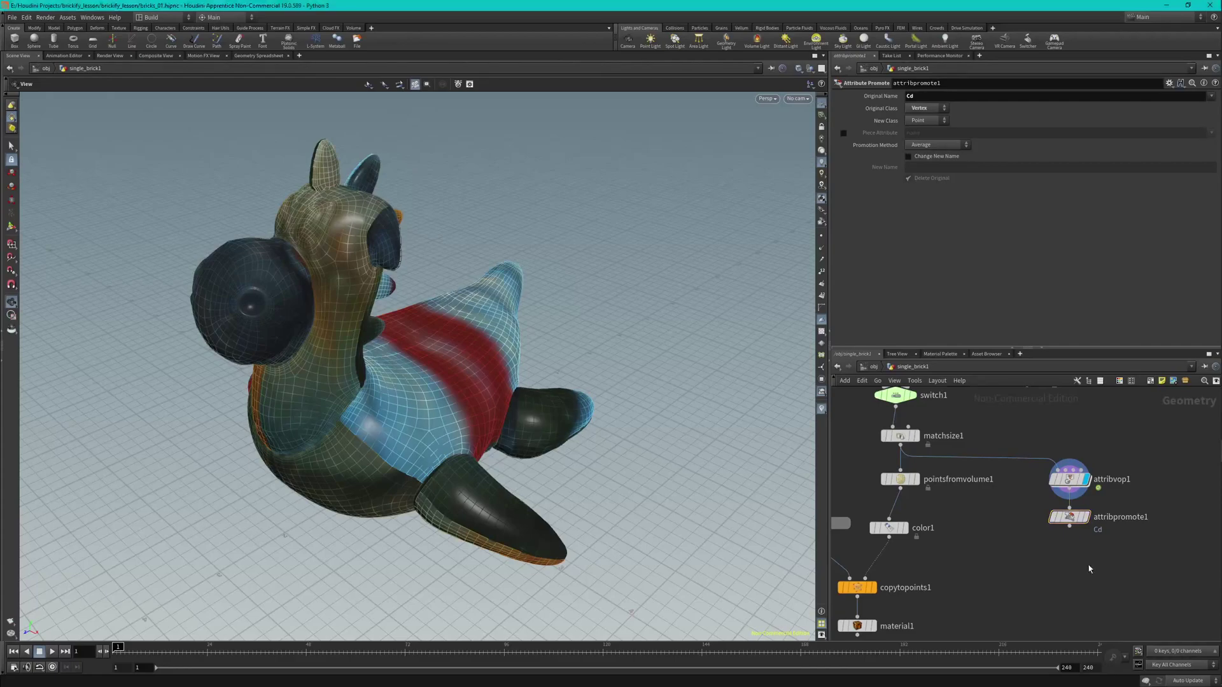
key("Tab")
type("attribu")
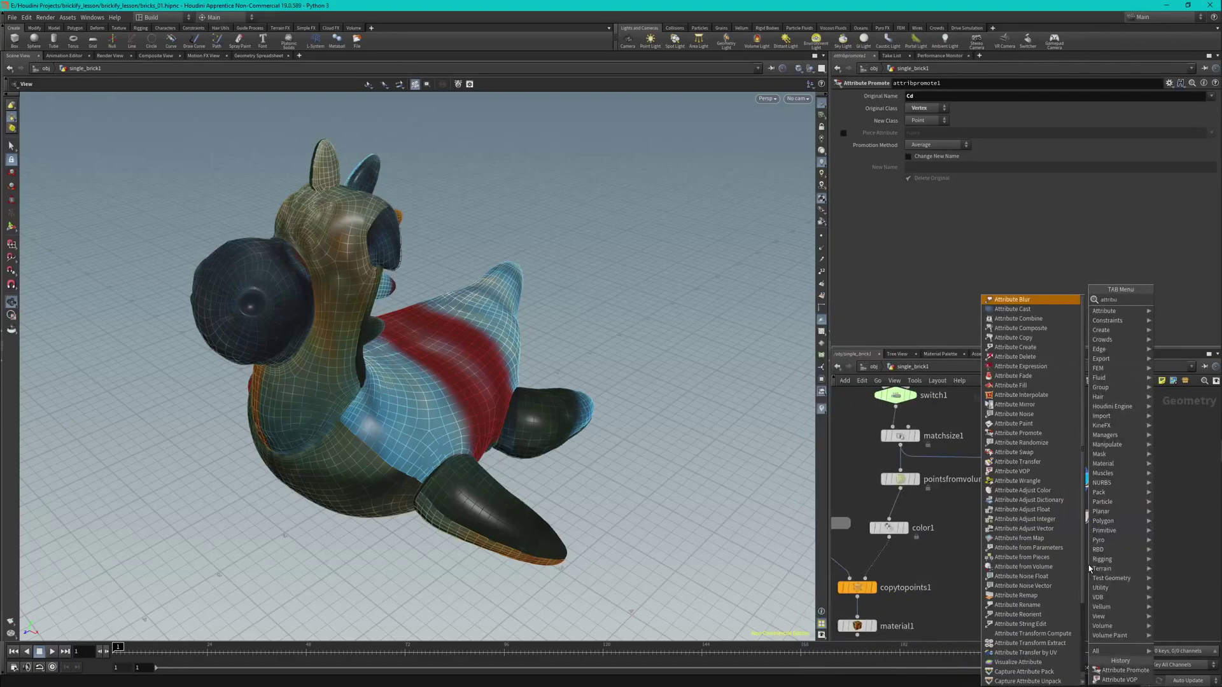
type("te trans")
key("Return")
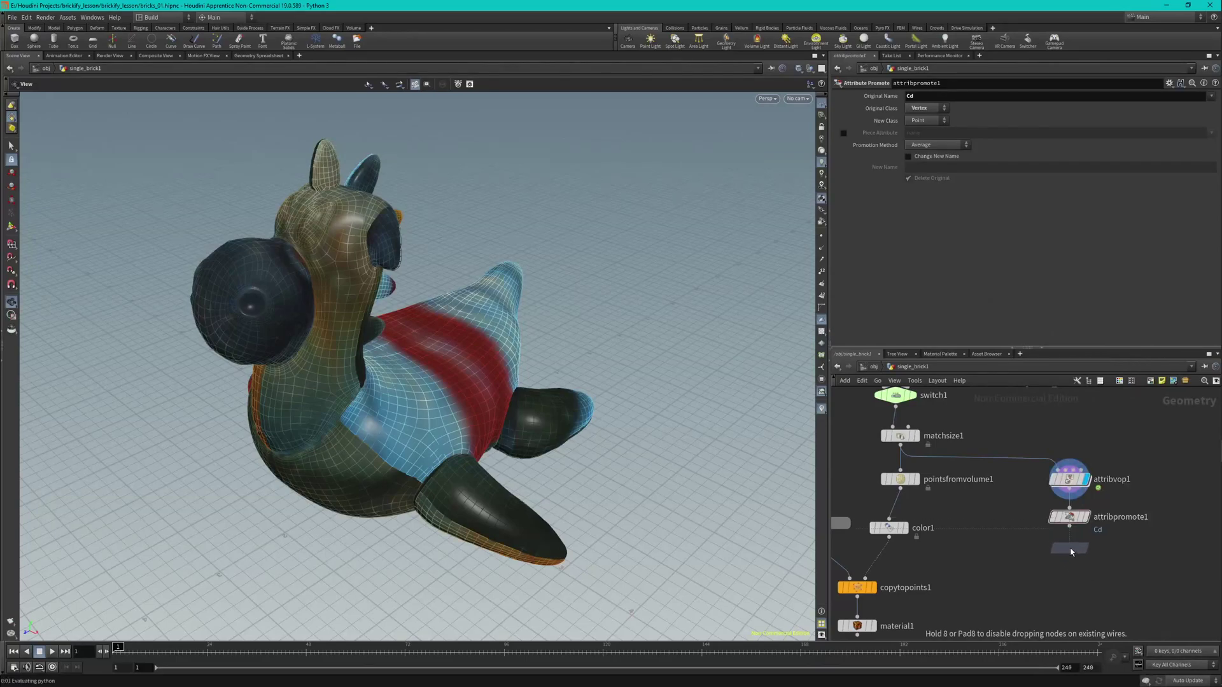
left_click(1074, 551)
Wire pointsfromvolume1 into attribtransfer1's first input and attribpromote1 into its second, then check the Points attribute list.
left_click(1070, 529)
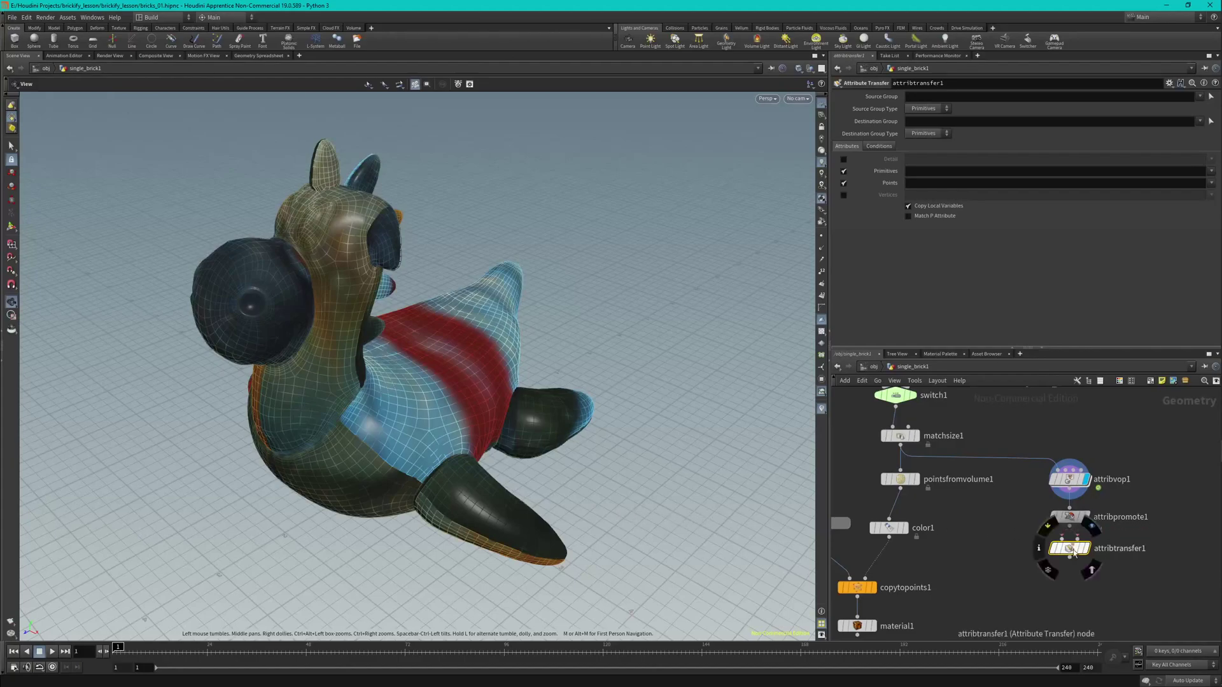
left_click(901, 491)
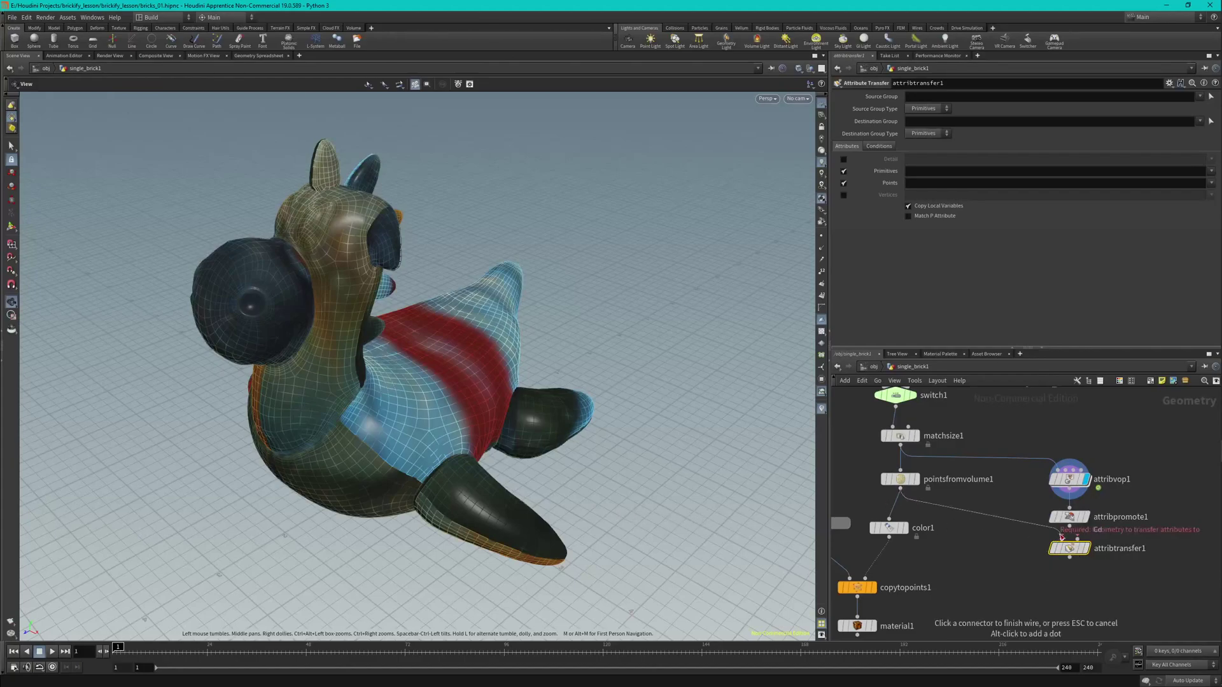
left_click(1061, 538)
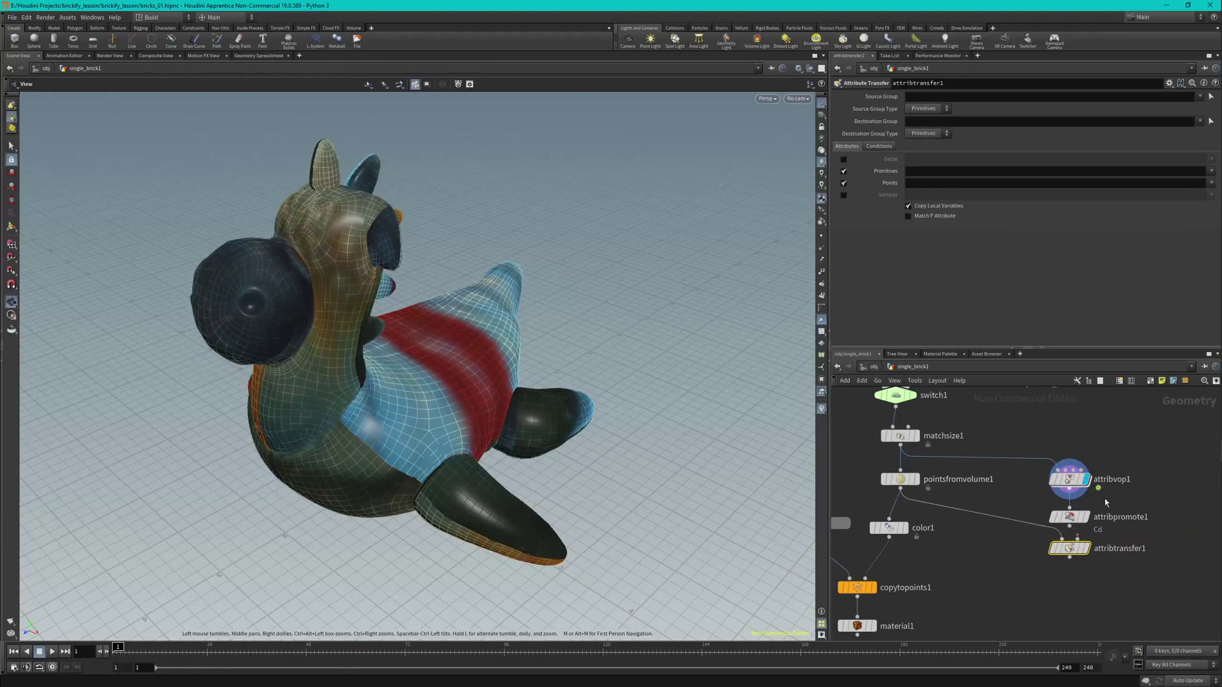
left_click(1070, 526)
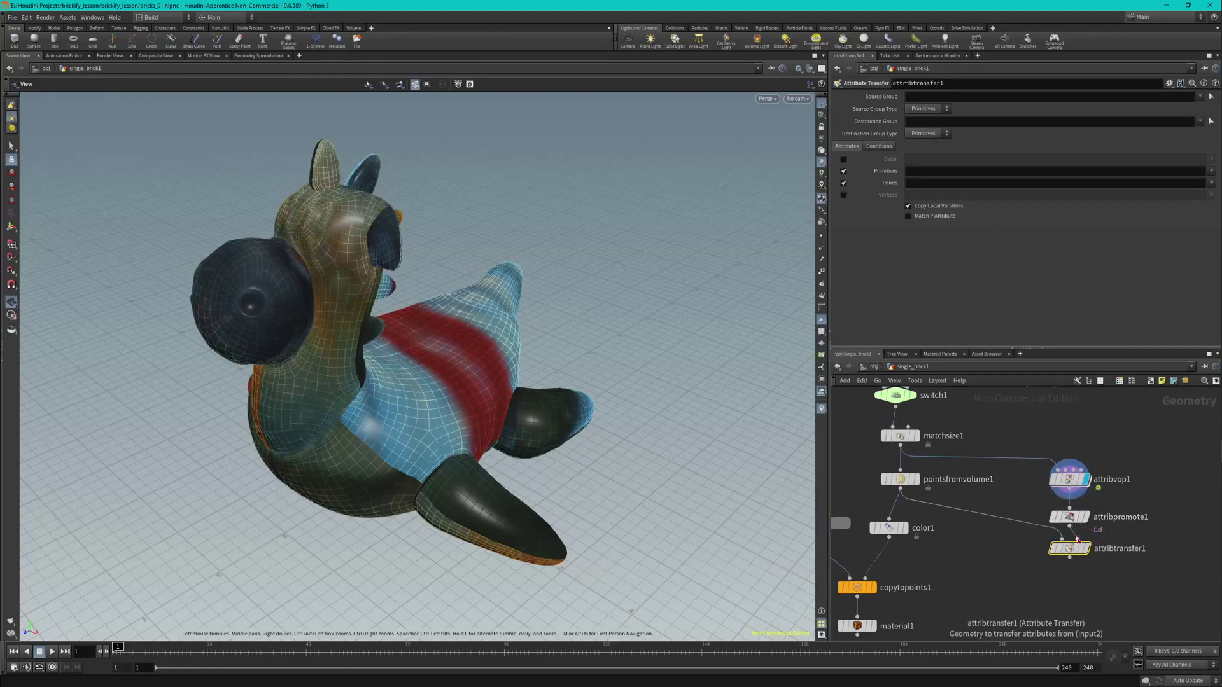
left_click(1074, 537)
left_click_drag(1088, 552, 1089, 563)
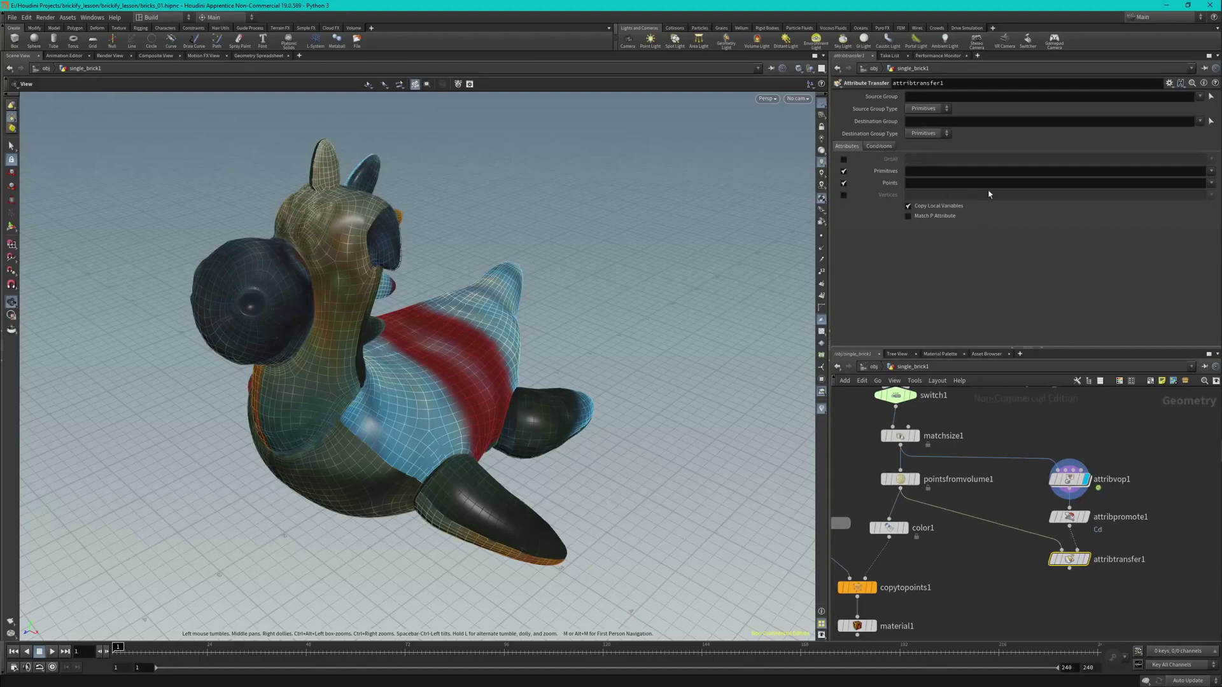
left_click(1211, 185)
Re-confirm Cd as attribpromote1's Original Name and save the scene as bricks_01.hipnc.
left_click(1211, 185)
left_click(1070, 518)
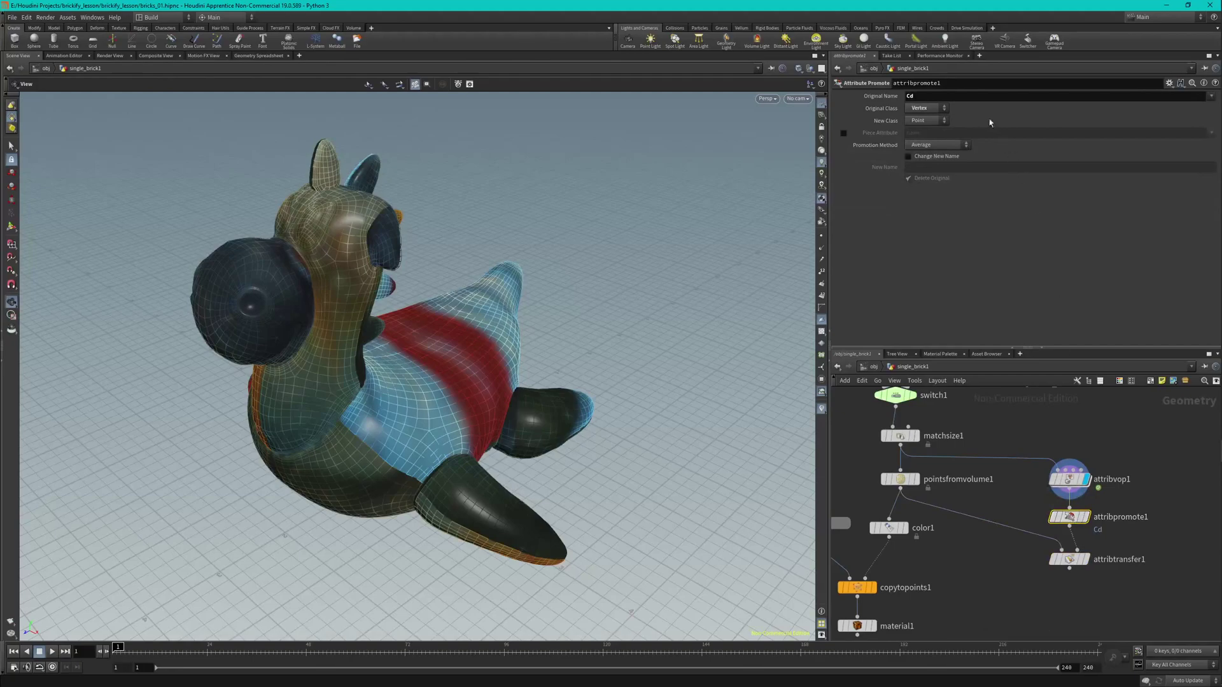
left_click(978, 98)
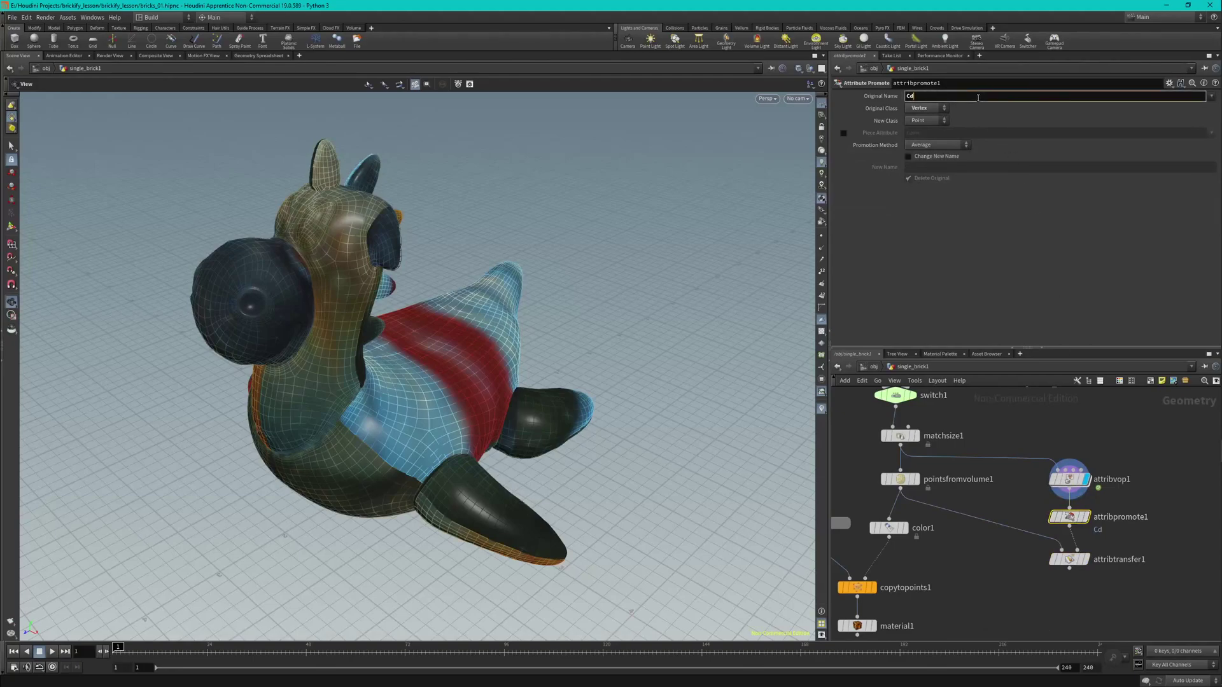
key("Return")
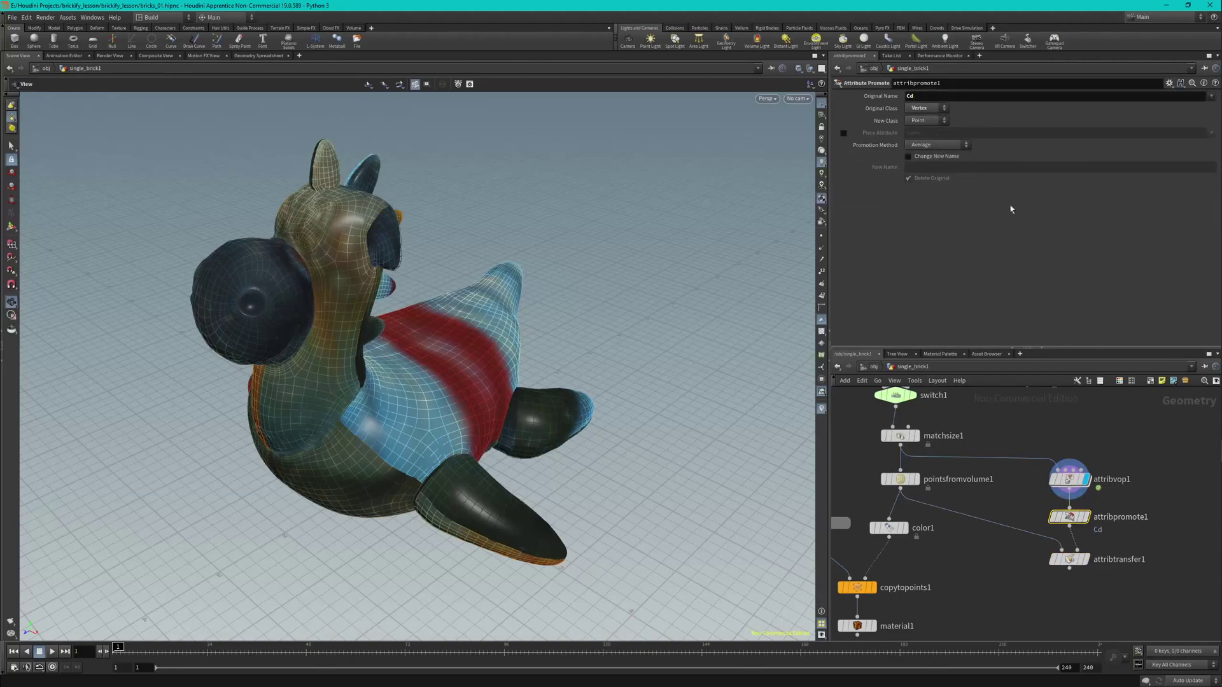
key("ctrl+s")
Cut a wire feeding into attribtransfer1 in the network.
left_click(1070, 565)
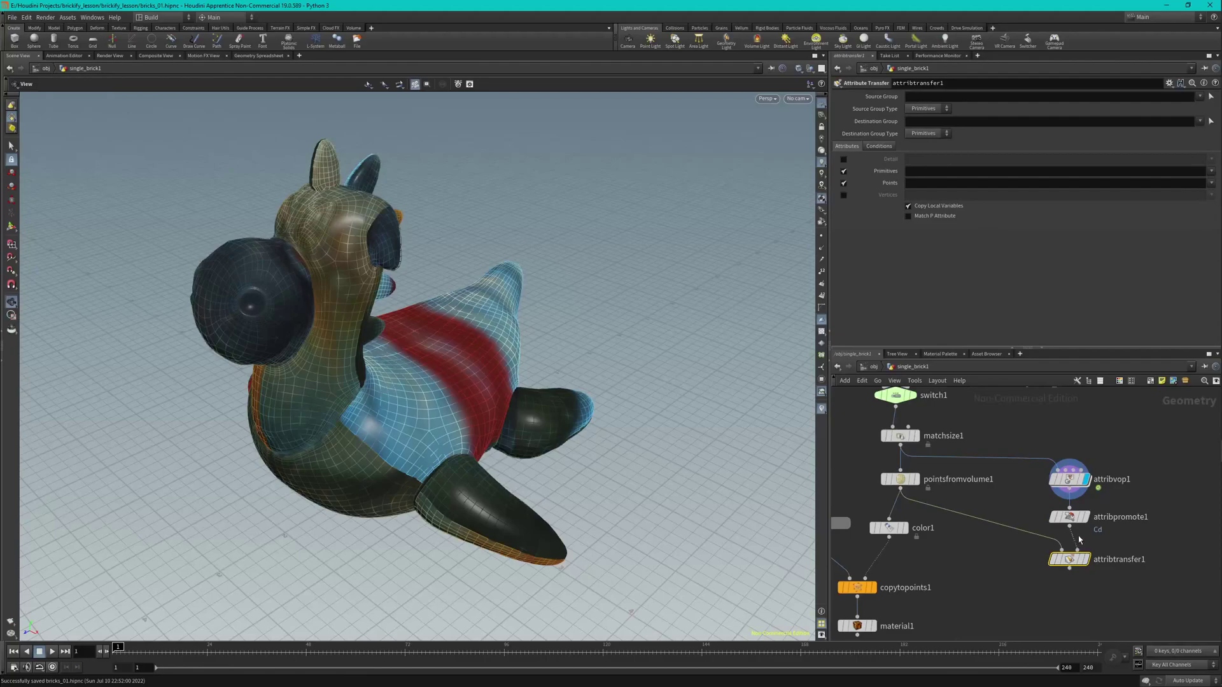
key("y")
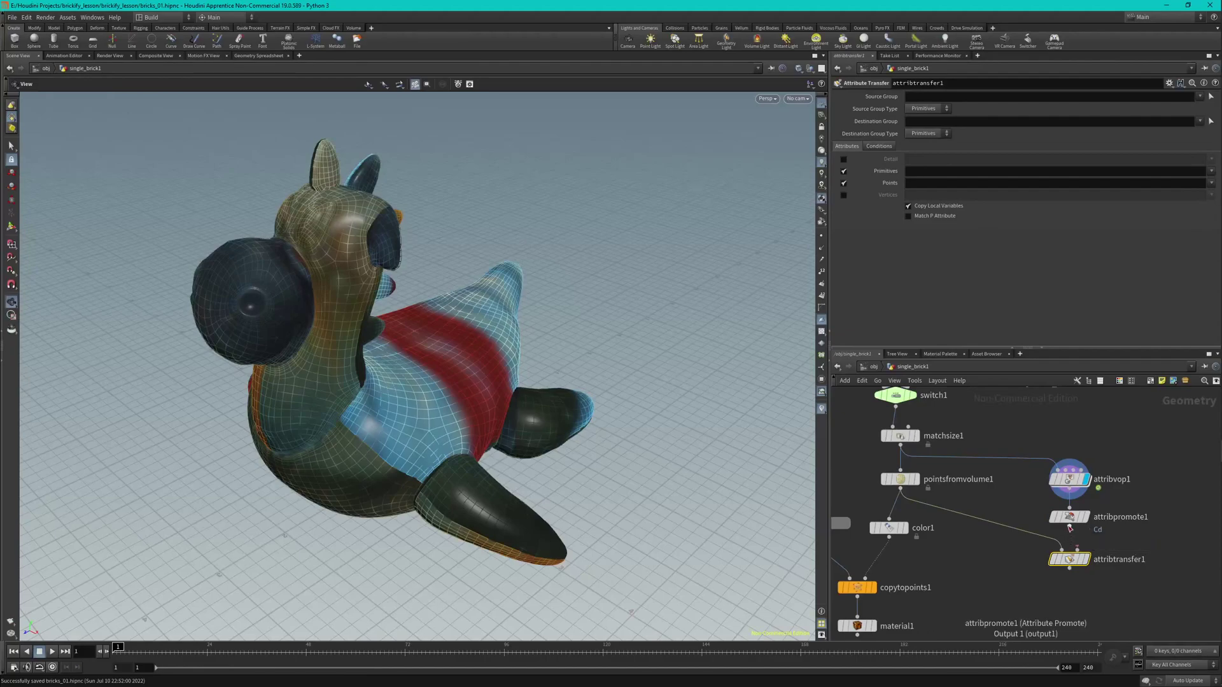
left_click_drag(1072, 536, 1096, 545)
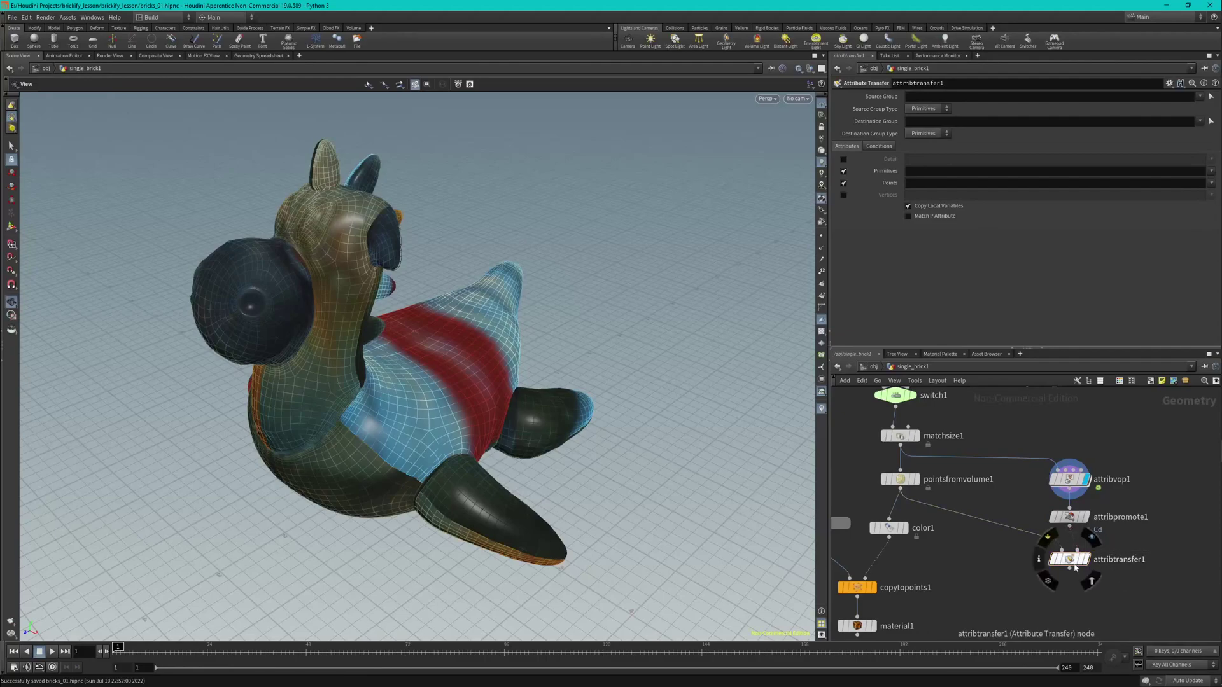
Set attribtransfer1's Points attribute field to Cd, replacing the default wildcard.
left_click(1069, 559)
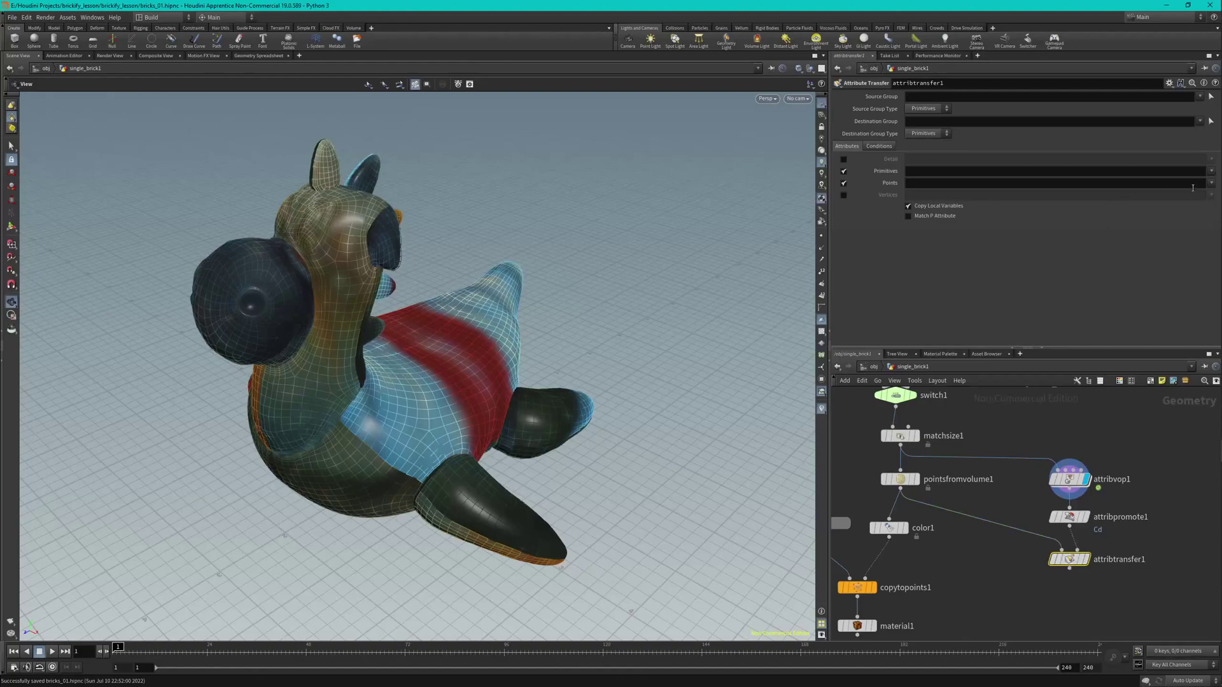
left_click(1112, 183)
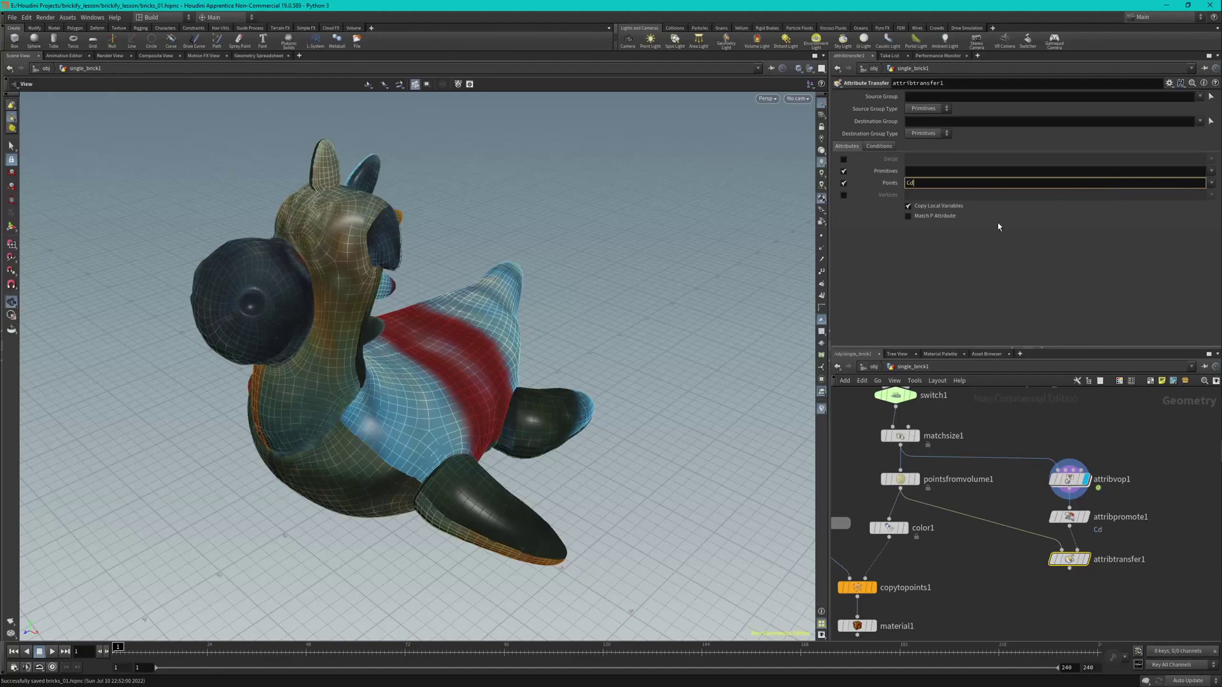
key("Return")
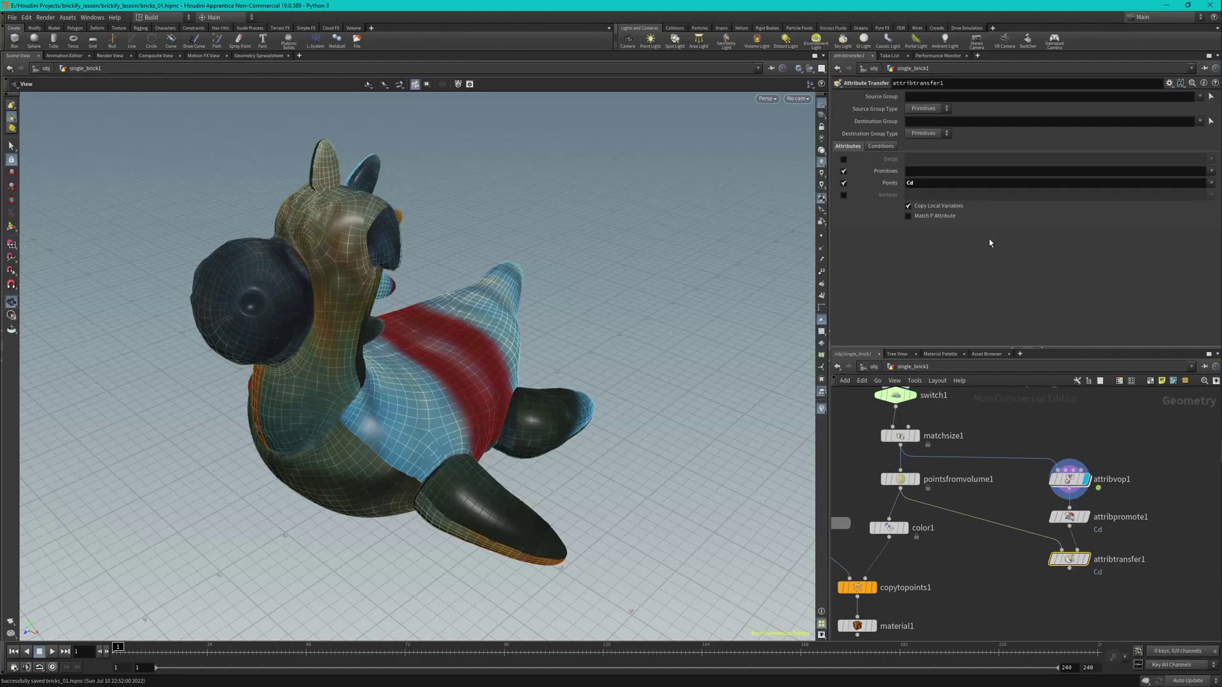
Insert a new switch node on the wire between color1 and copytopoints1.
left_click(907, 566)
key("Tab")
type("null")
key("Return")
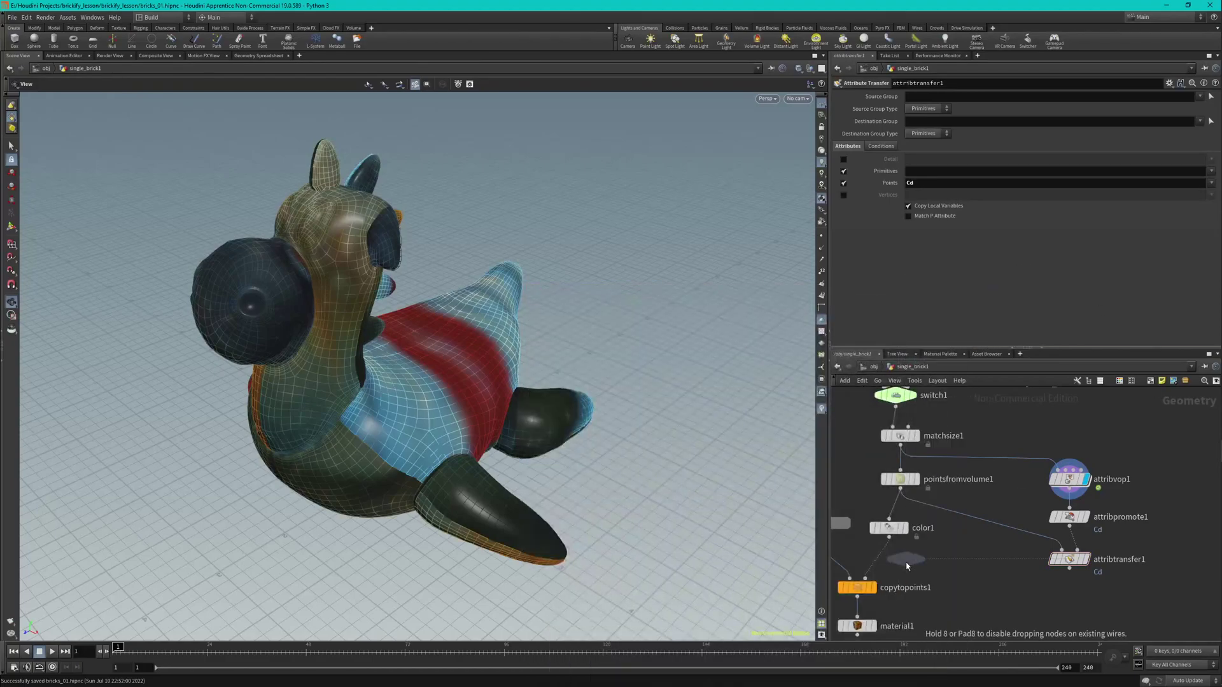
left_click(878, 559)
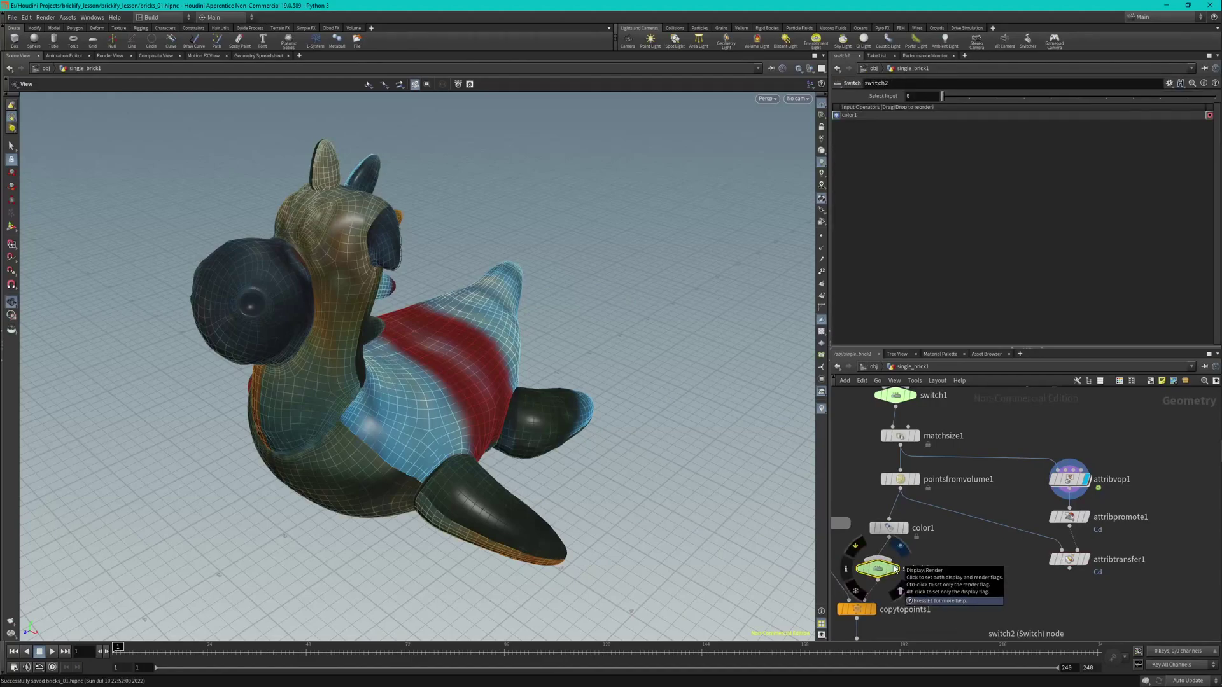
Wire attribtransfer1 into switch2 as its second input and set Select Input to 1.
left_click(989, 522)
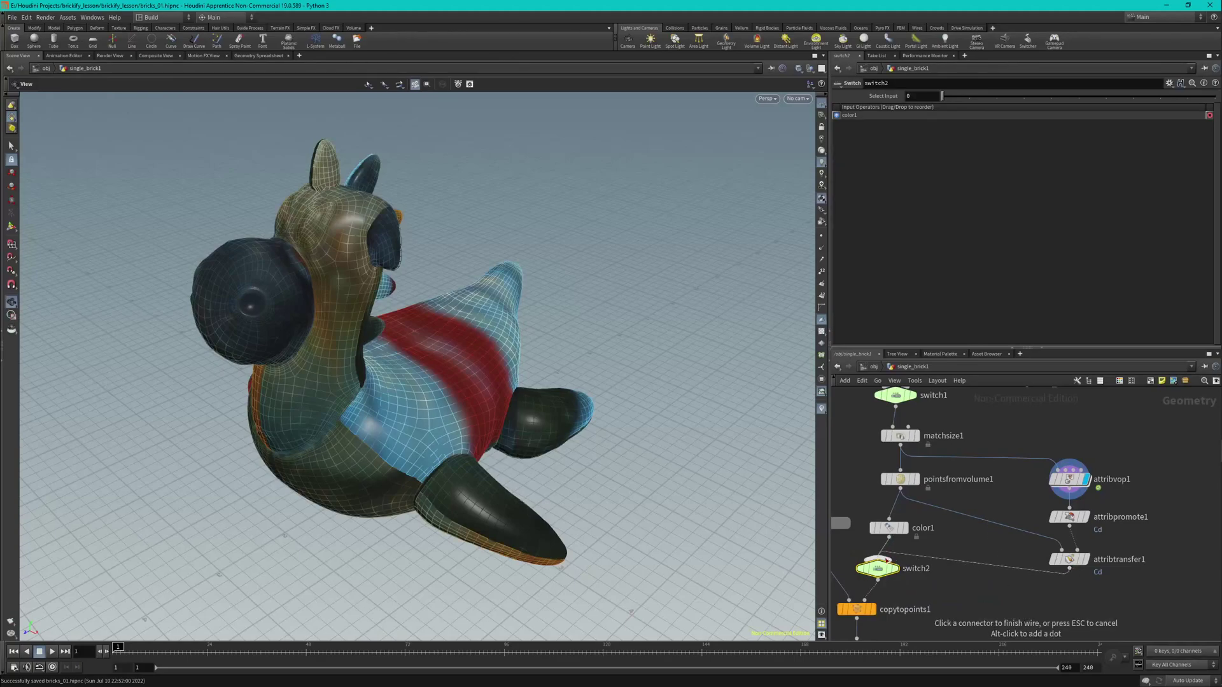
left_click(880, 569)
left_click_drag(881, 573, 885, 577)
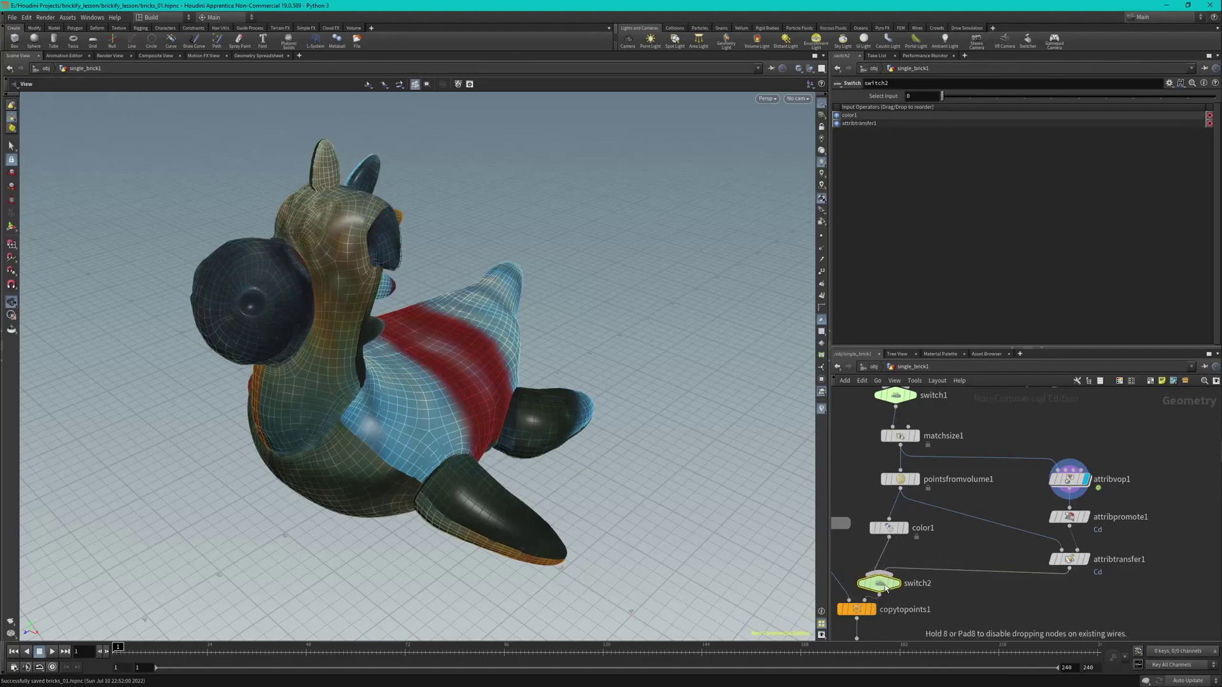
scroll(886, 592, "down", 1)
scroll(881, 625, "down", 1)
scroll(881, 623, "up", 1)
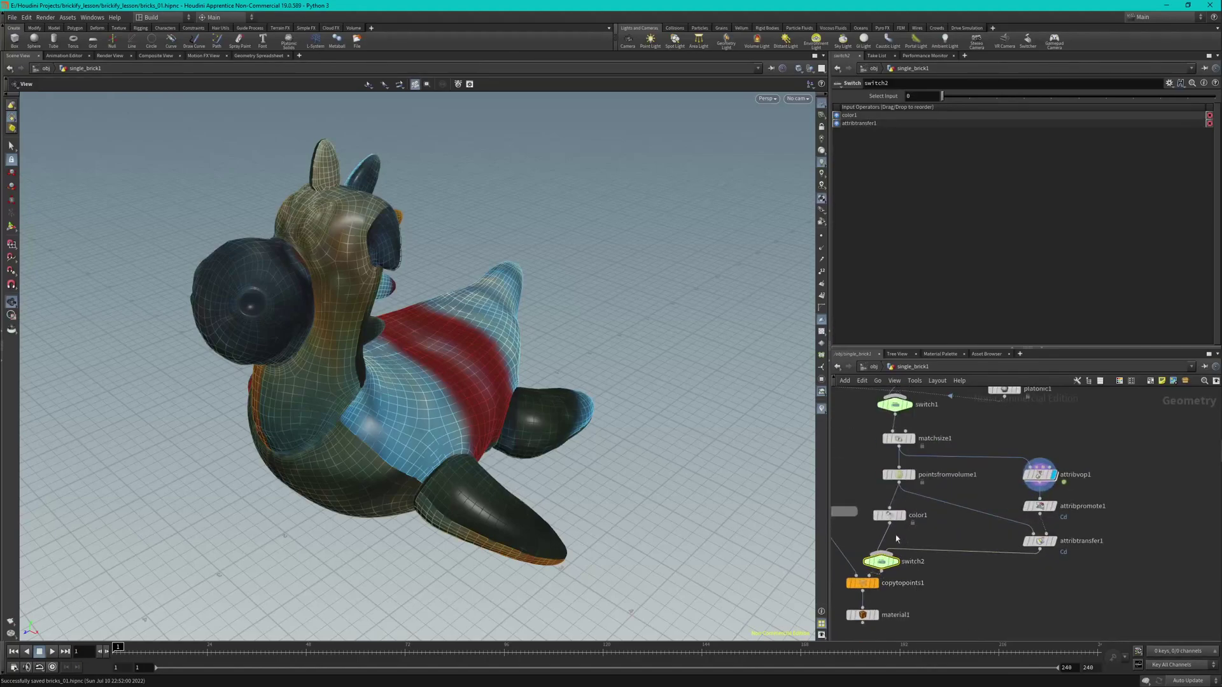
left_click(911, 96)
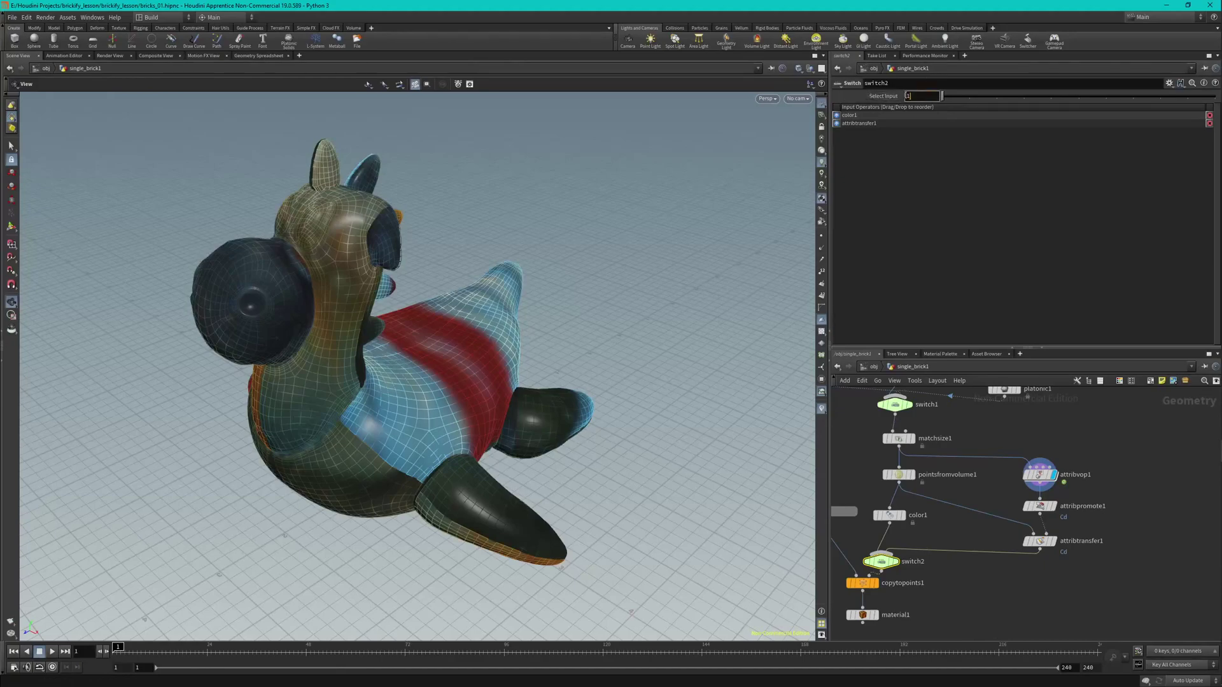
key("Return")
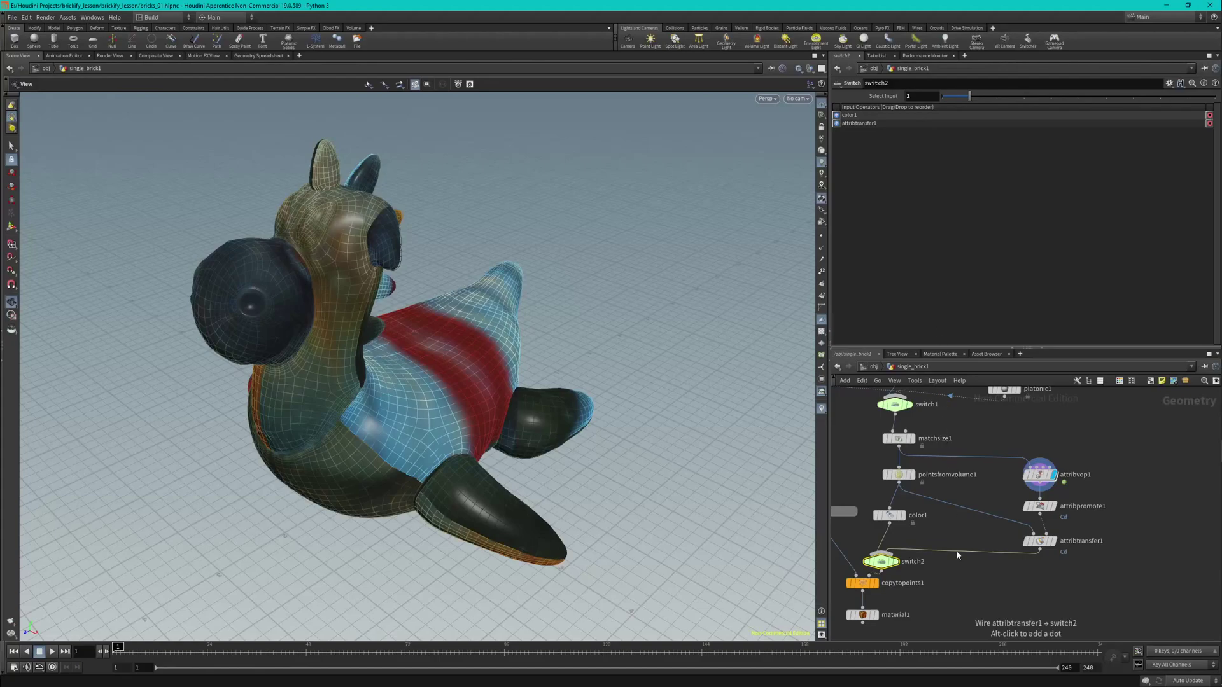
Display copytopoints1 and orbit around the brick toy to inspect its Mandril-sampled colours.
left_click(877, 584)
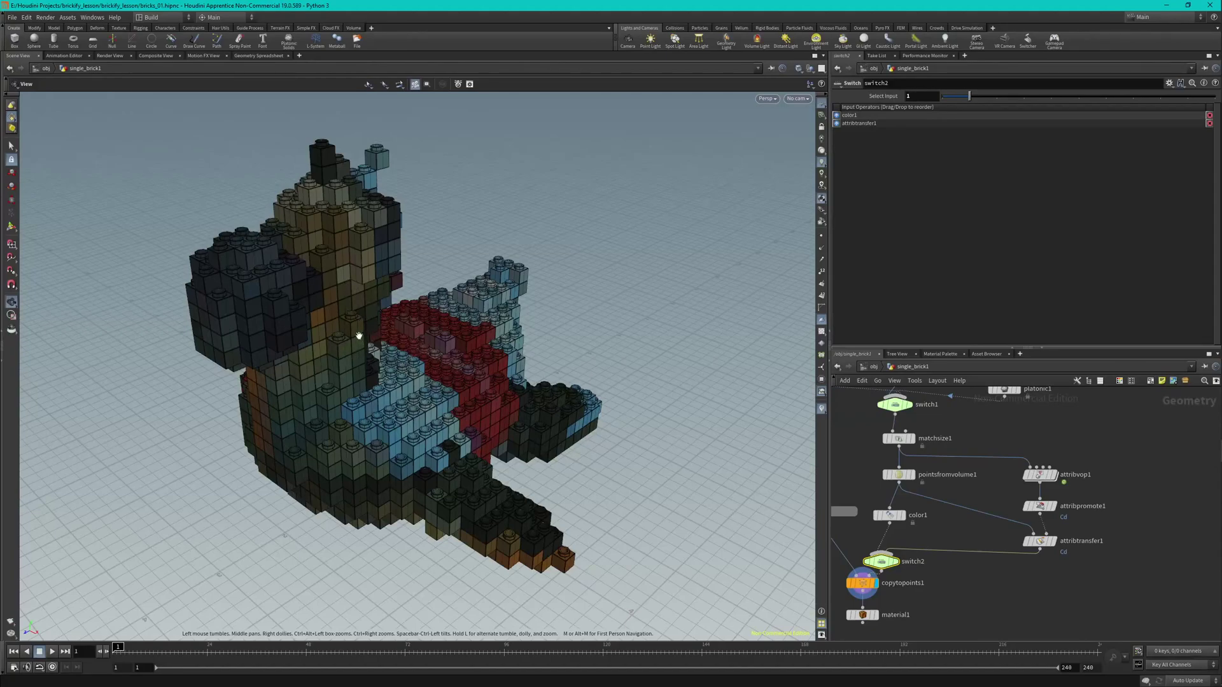
left_click_drag(359, 335, 361, 332)
left_click_drag(400, 215, 637, 394)
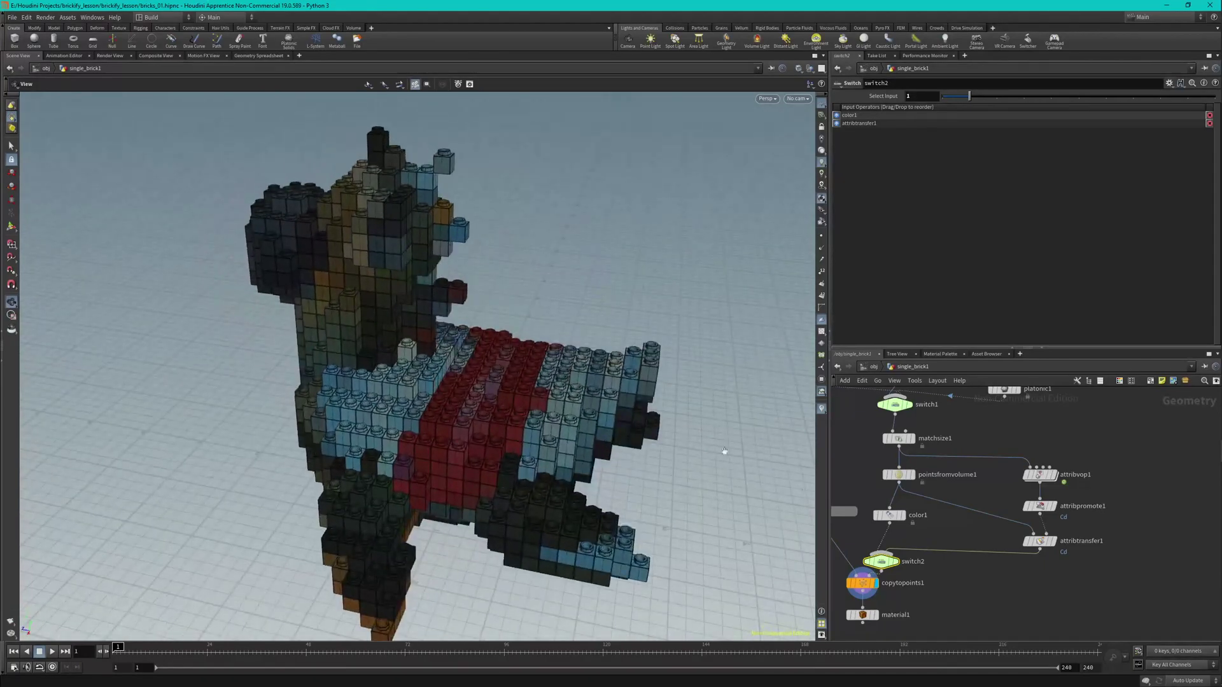
mouse_move(876, 616)
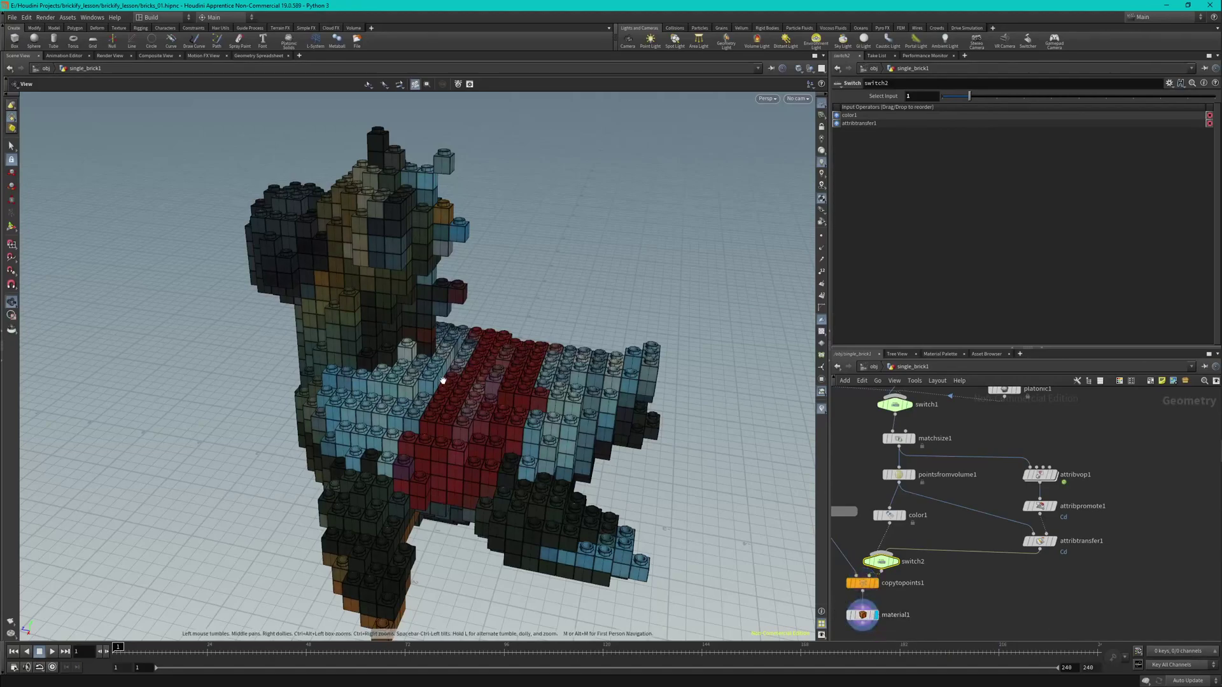
left_click_drag(443, 380, 517, 335)
mouse_move(1037, 476)
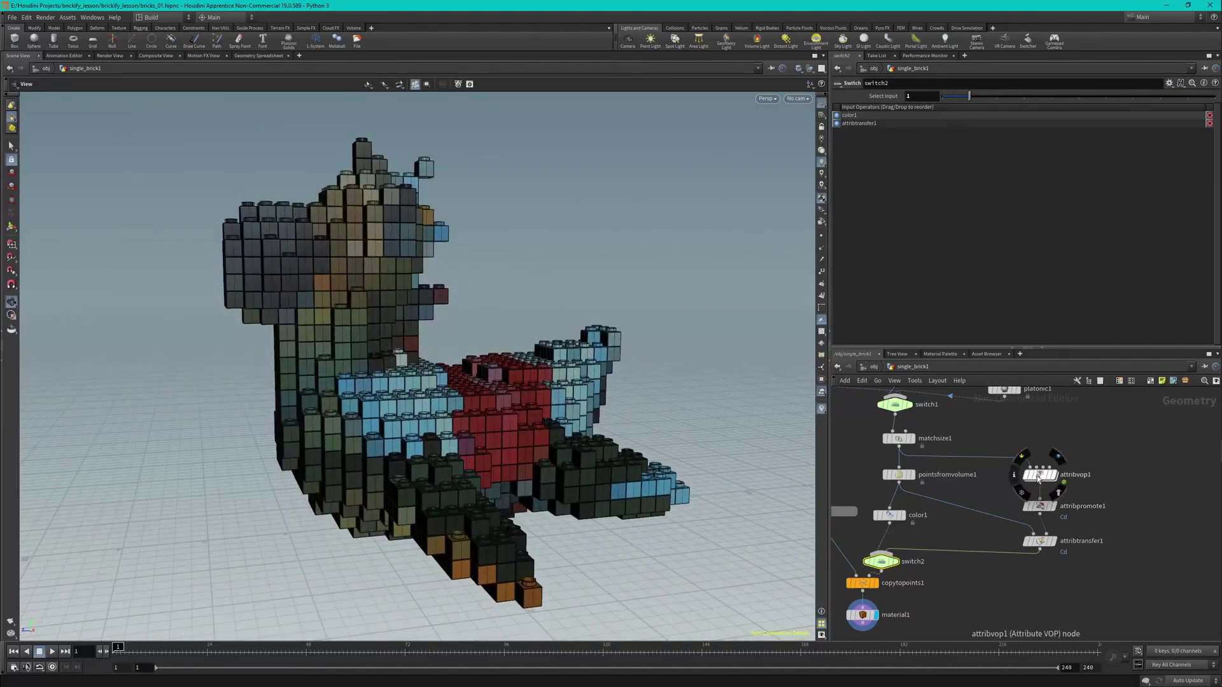
Point attribvop1's Texture Map to E:/Houdini Projects/brickify_lesson/brickify_lesson/tex/toylowres.jpg.
left_click(1037, 475)
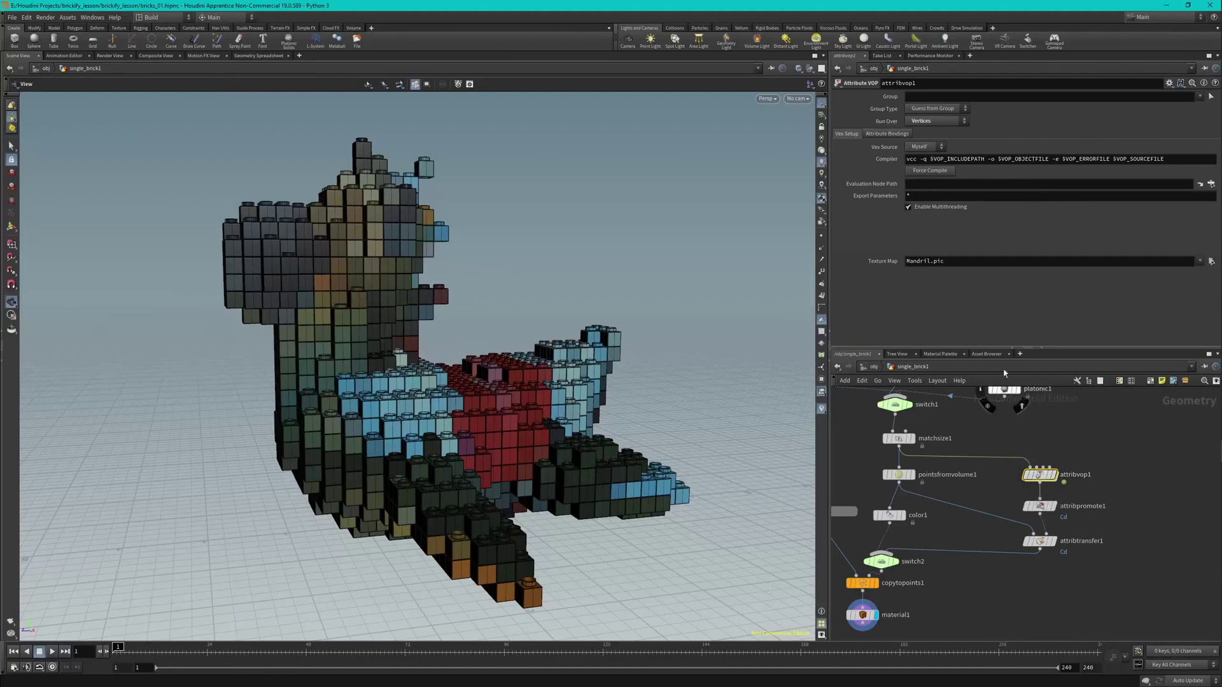
mouse_move(1041, 480)
left_click(1211, 261)
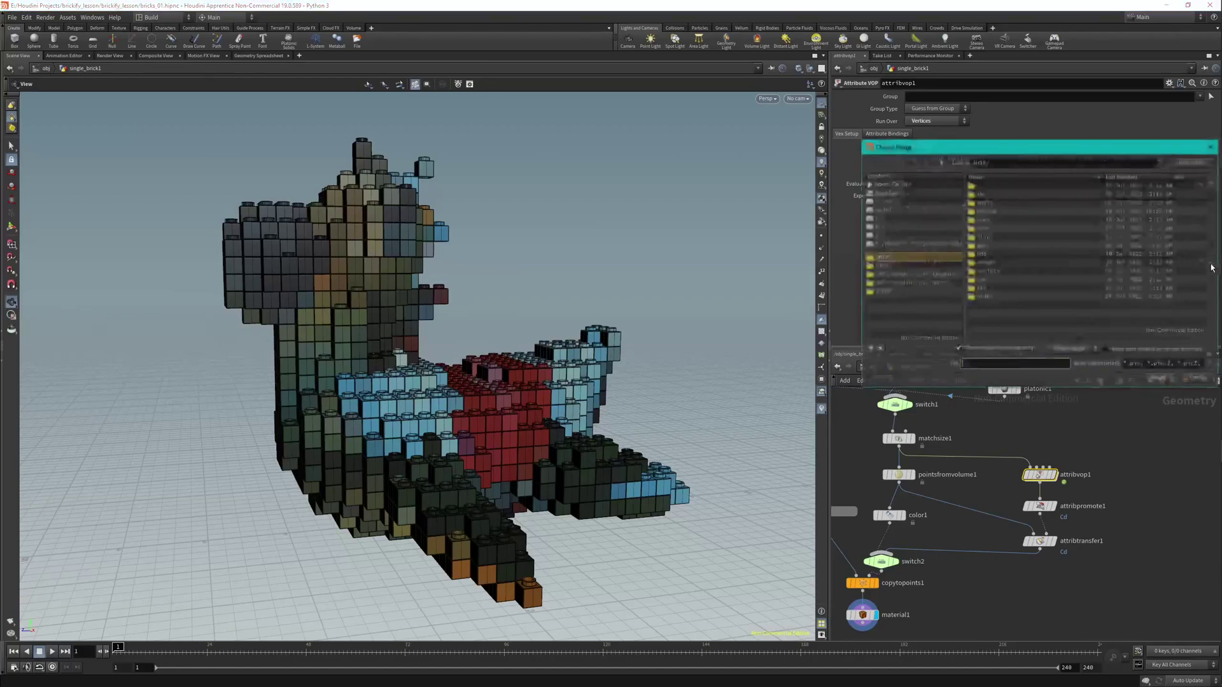
left_click(878, 236)
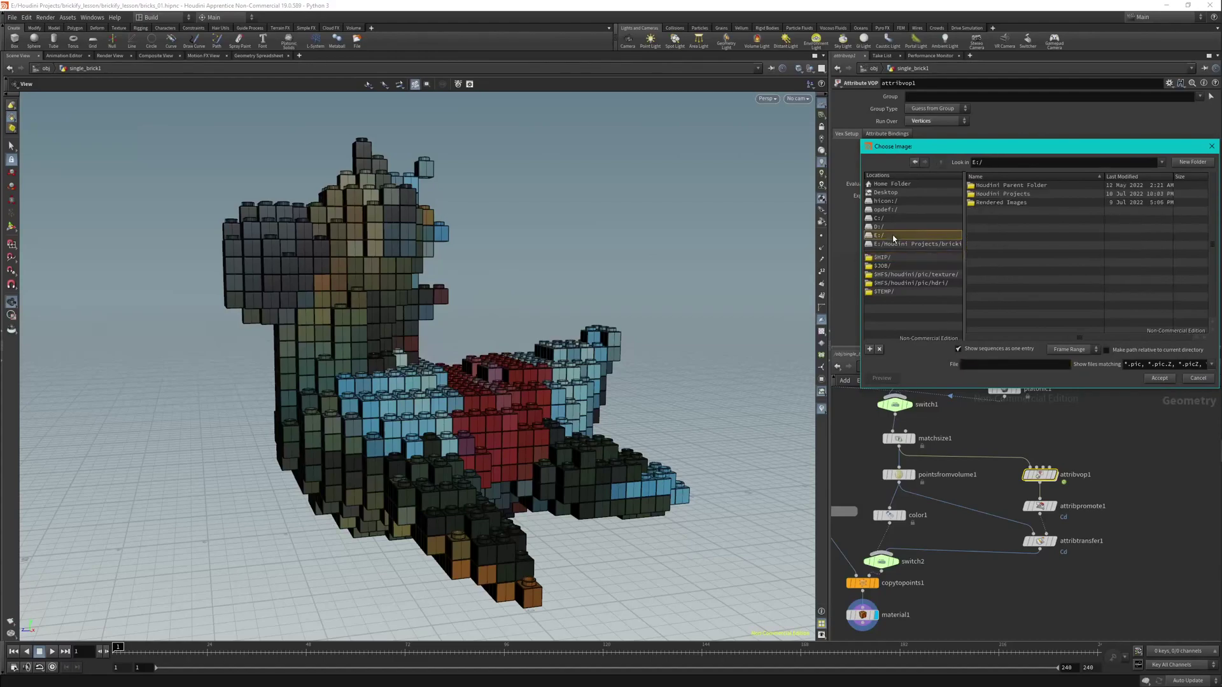
double_click(1005, 194)
double_click(1006, 202)
double_click(1006, 202)
double_click(991, 291)
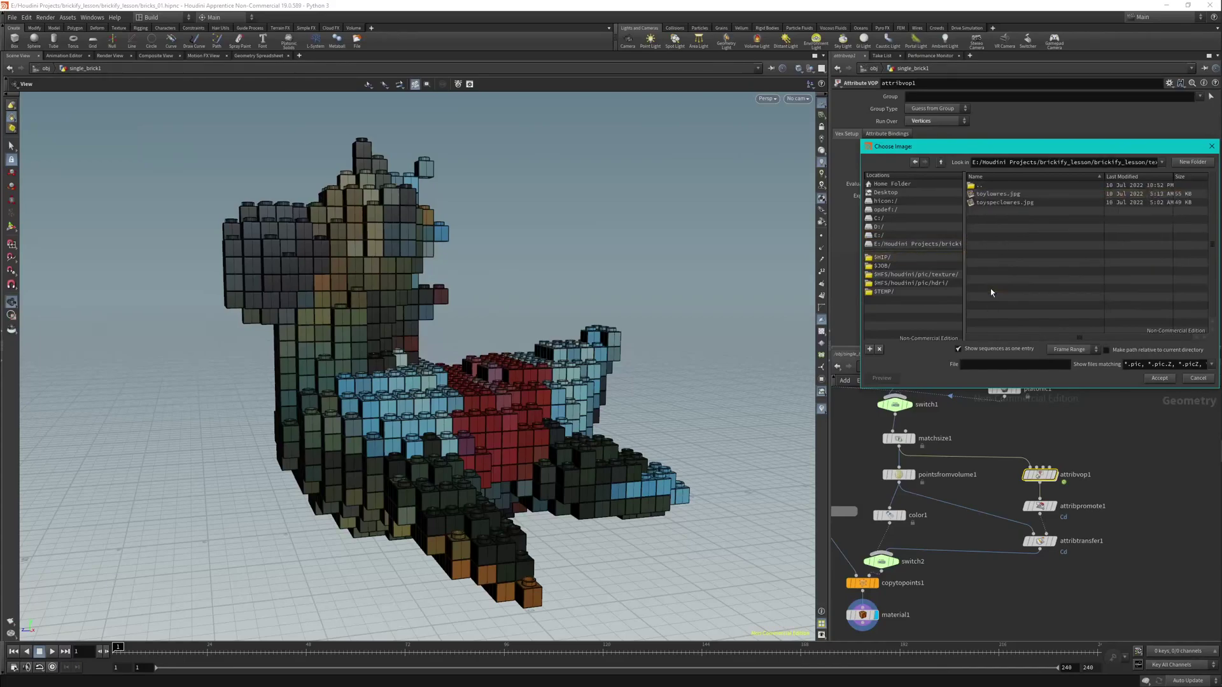
left_click(998, 194)
left_click(1159, 378)
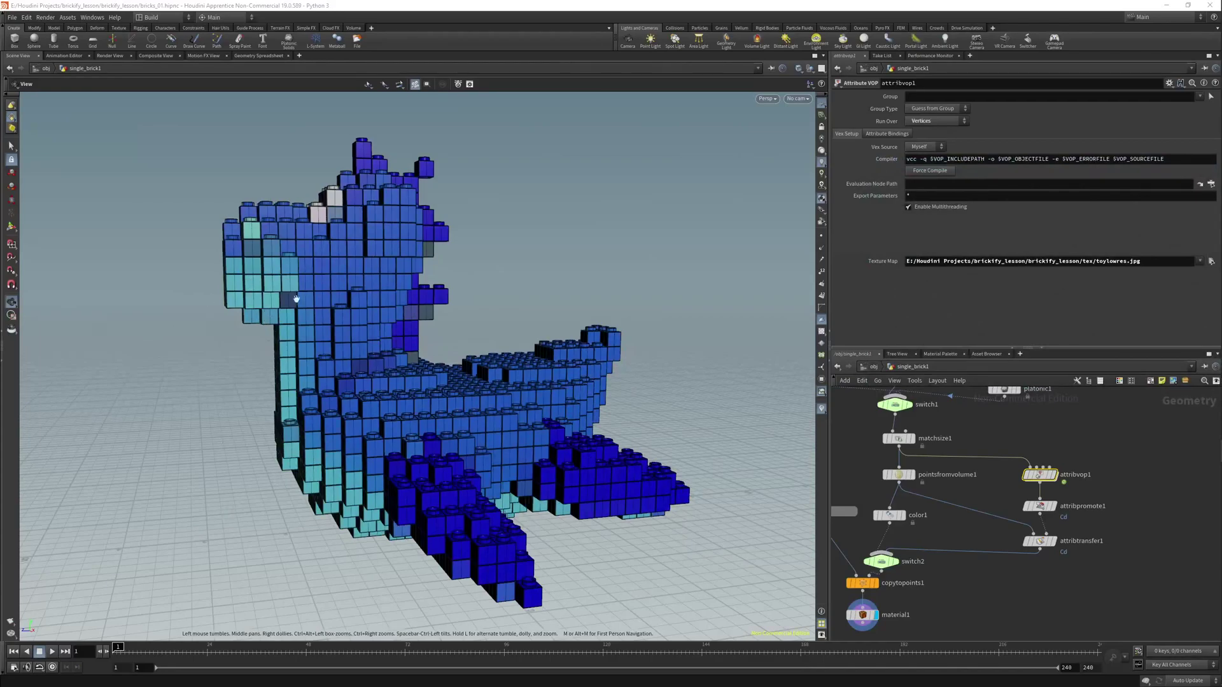
Orbit to check the blue bricks from the front, then save bricks_01.hipnc.
mouse_move(278, 259)
left_mouse_down()
mouse_move(427, 291)
mouse_move(538, 289)
mouse_move(572, 270)
mouse_move(164, 291)
mouse_move(366, 272)
mouse_move(401, 327)
mouse_move(439, 331)
mouse_move(235, 219)
mouse_move(301, 260)
left_mouse_up()
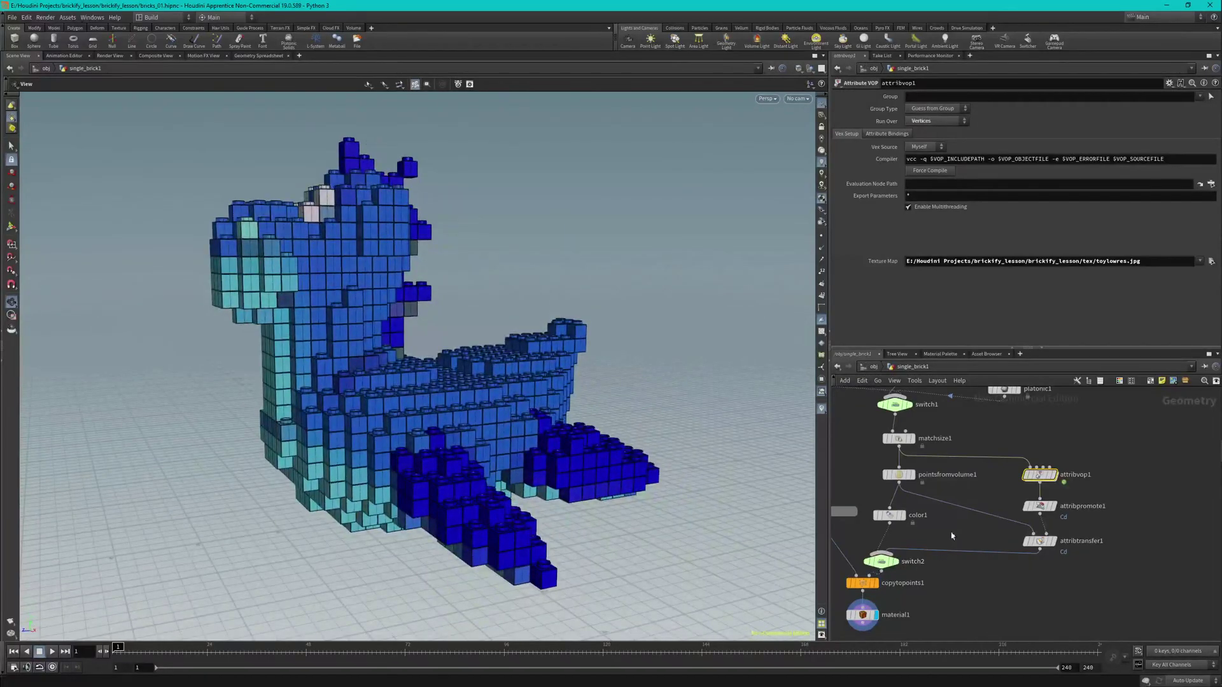
key("ctrl+s")
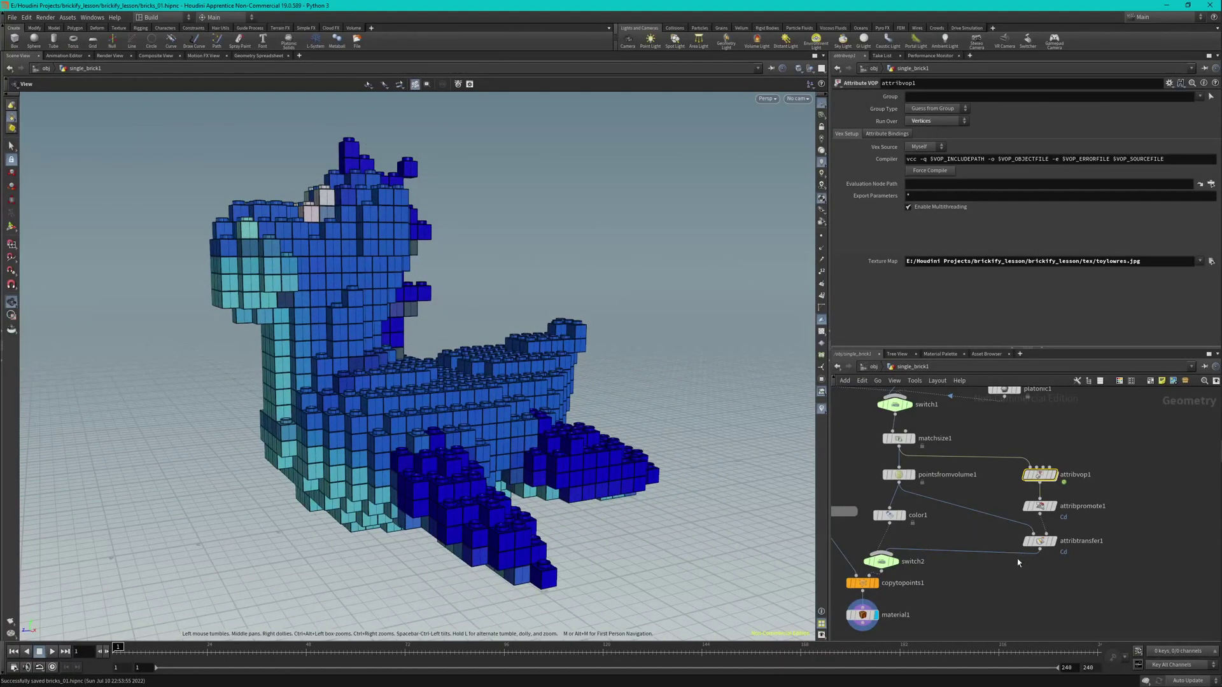